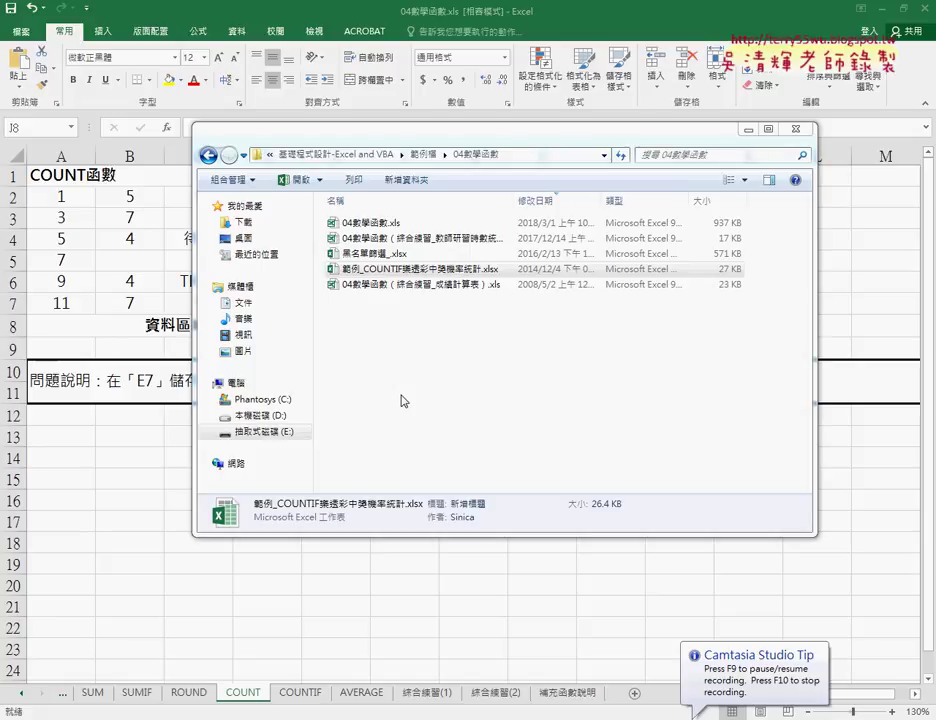
# - Close the Explorer folder of example workbooks without opening any file, returning to the COUNT sheet
pyautogui.click(402, 255)
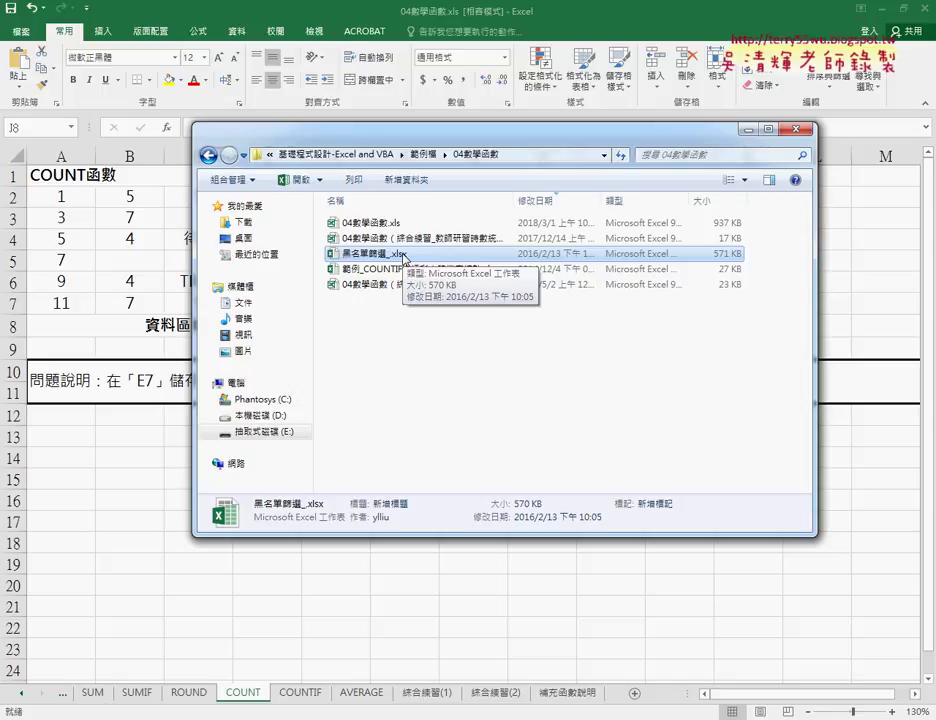
pyautogui.hotkey('alt', 'F4')
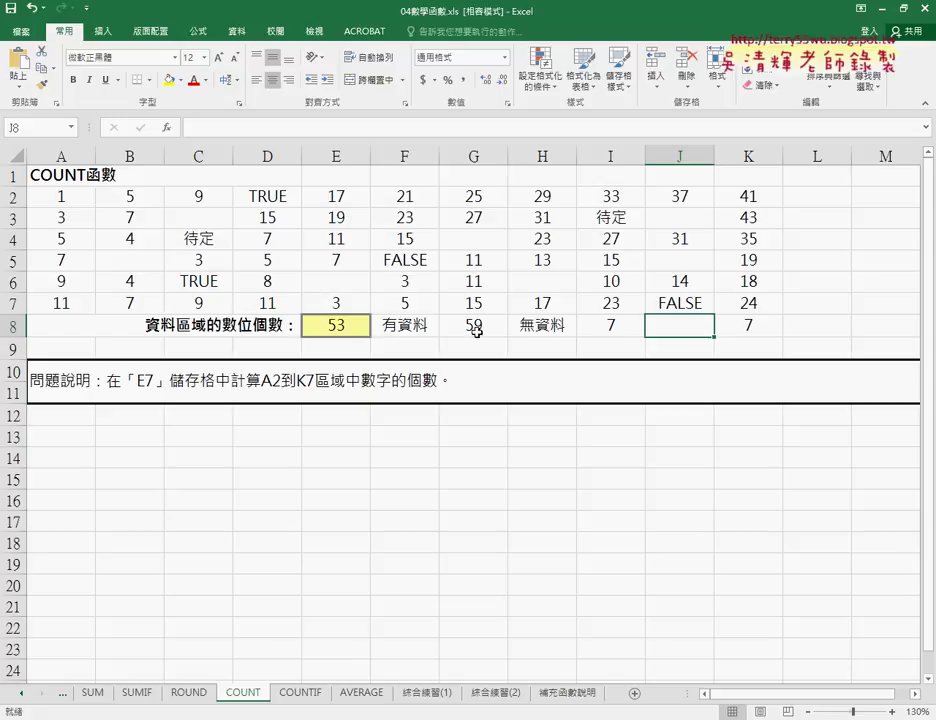
pyautogui.click(336, 328)
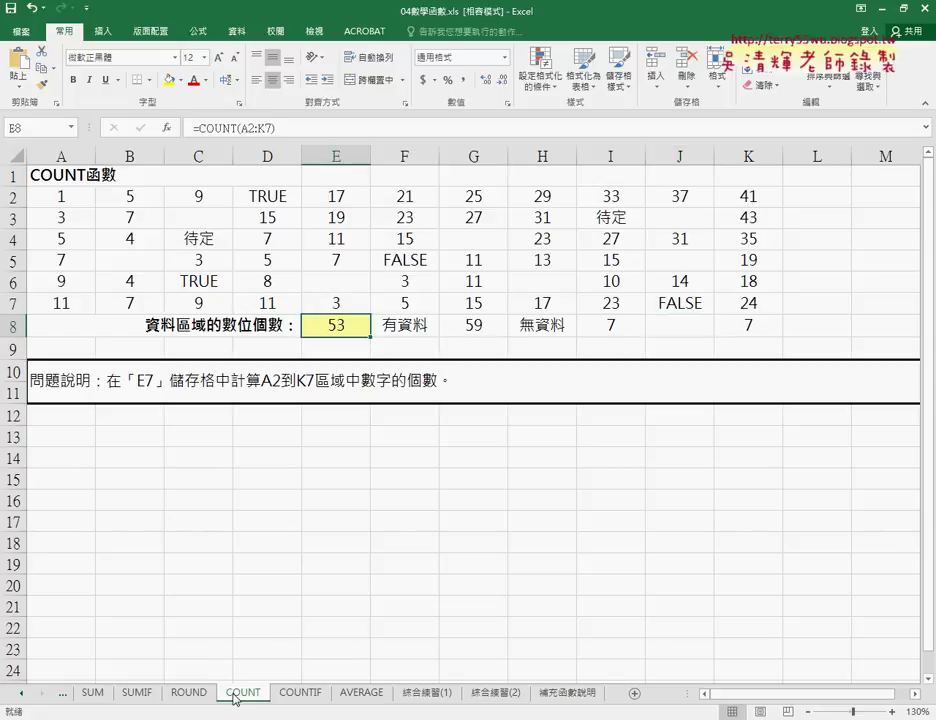
pyautogui.moveTo(72, 190)
pyautogui.mouseDown()
pyautogui.moveTo(497, 281)
pyautogui.moveTo(748, 302)
pyautogui.mouseUp()
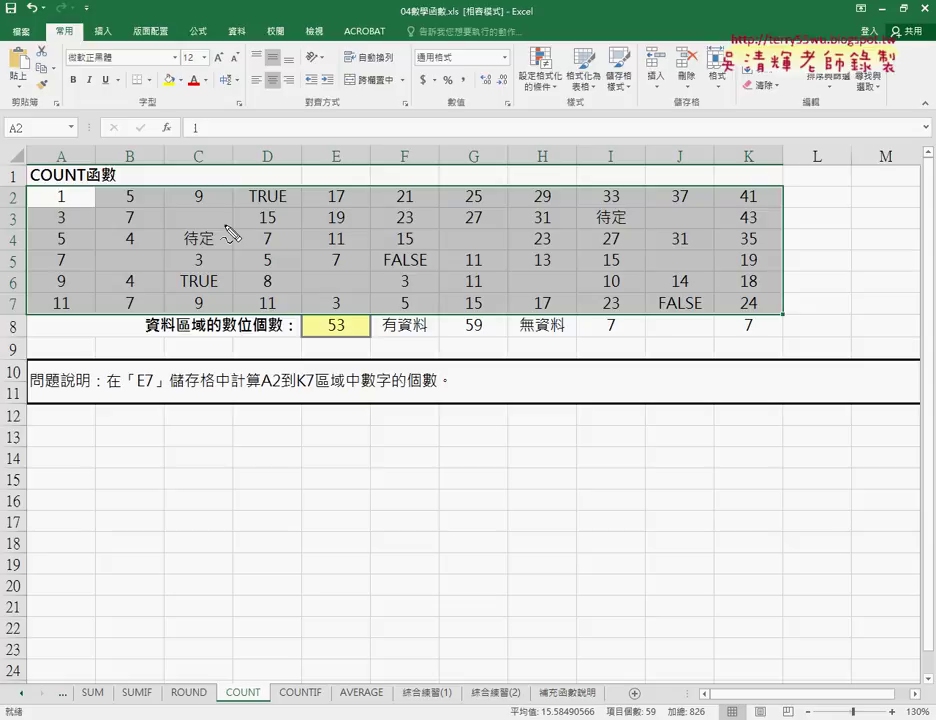
pyautogui.moveTo(212, 236); pyautogui.dragTo(195, 253)
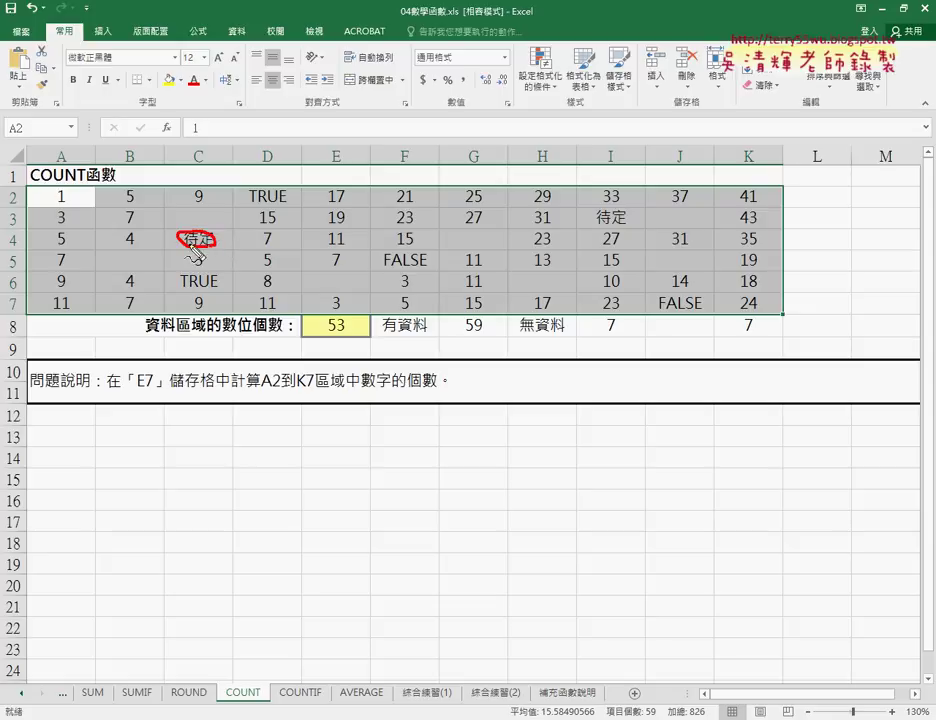
pyautogui.moveTo(196, 292); pyautogui.dragTo(176, 272)
pyautogui.moveTo(218, 222); pyautogui.dragTo(206, 239)
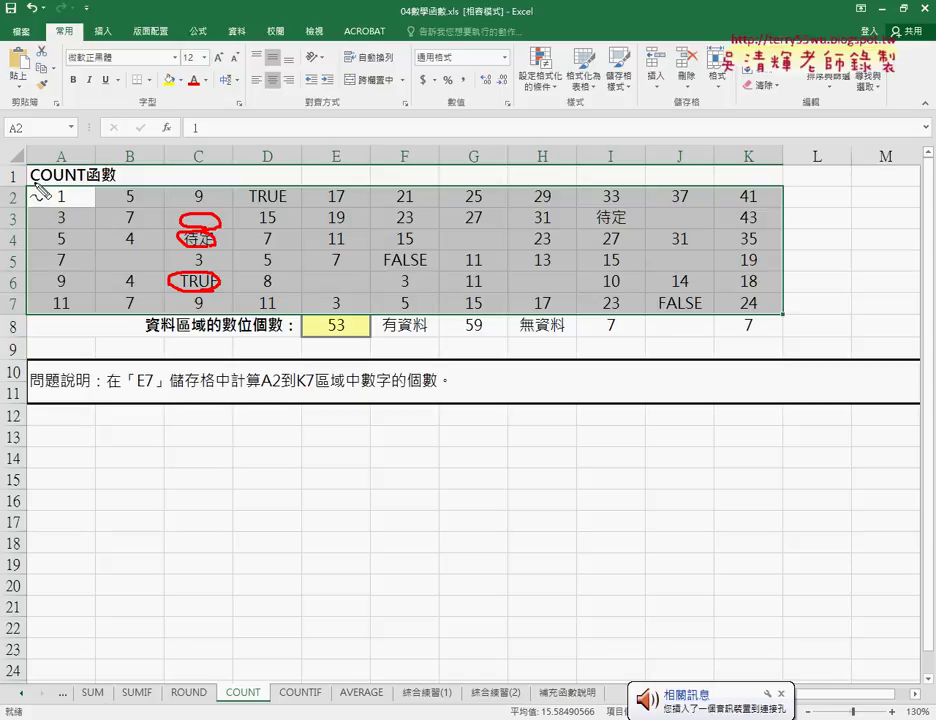
pyautogui.moveTo(30, 184); pyautogui.dragTo(86, 184)
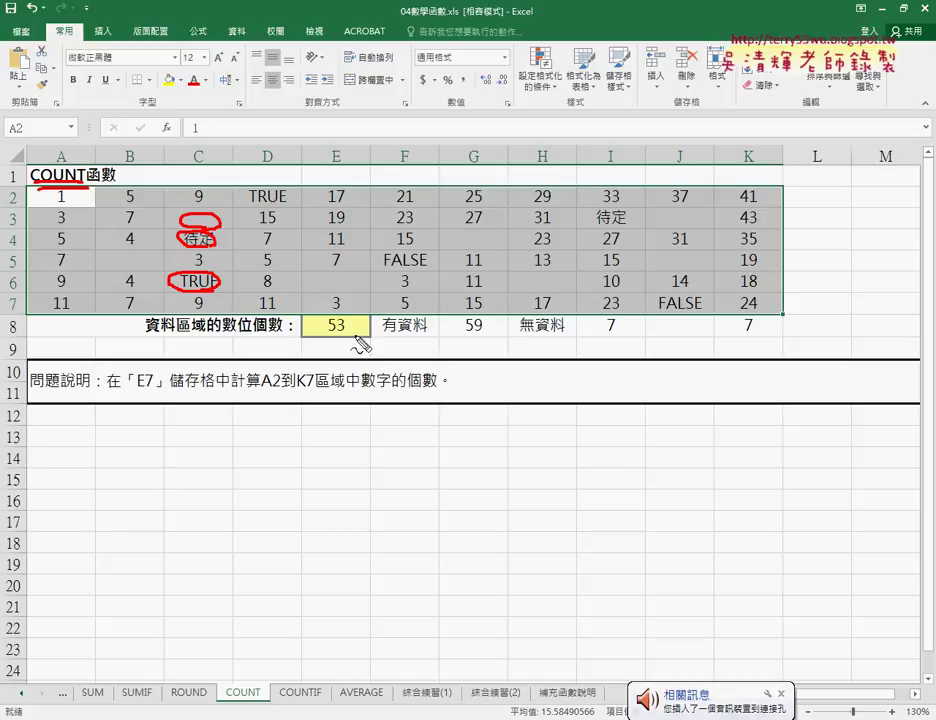
pyautogui.press('Escape')
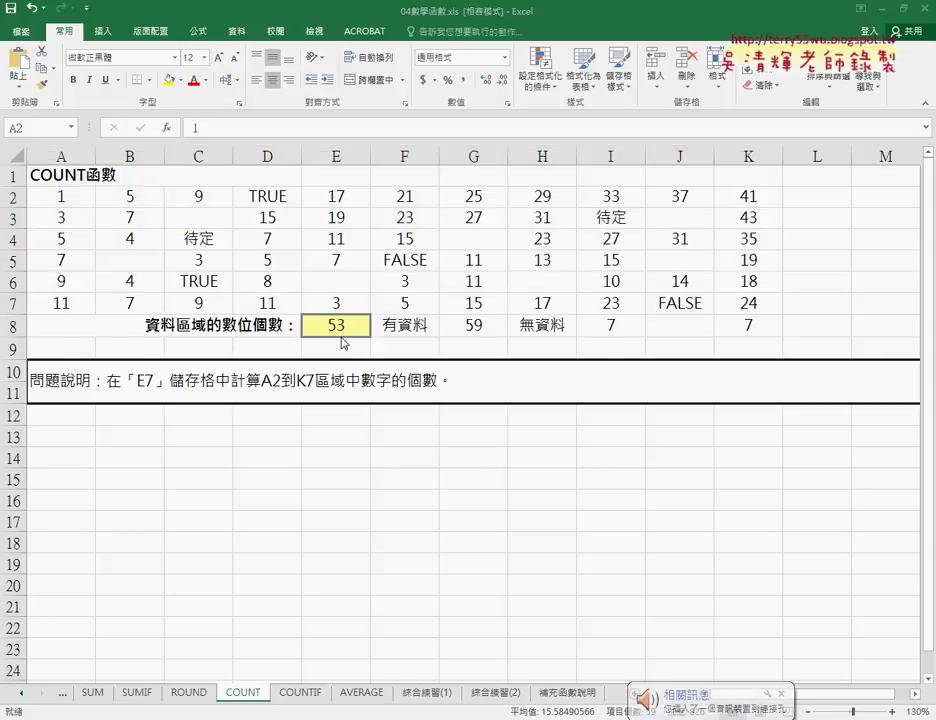
pyautogui.click(345, 326)
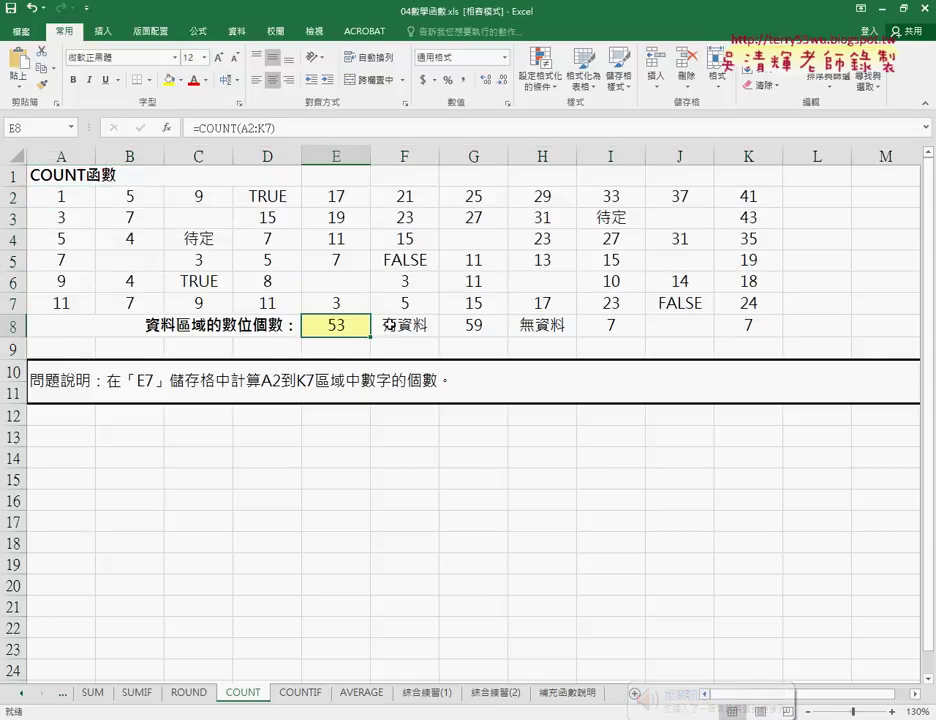
# - Clear E8 and bring up Insert Function with its category list dropped down
pyautogui.press('Delete')
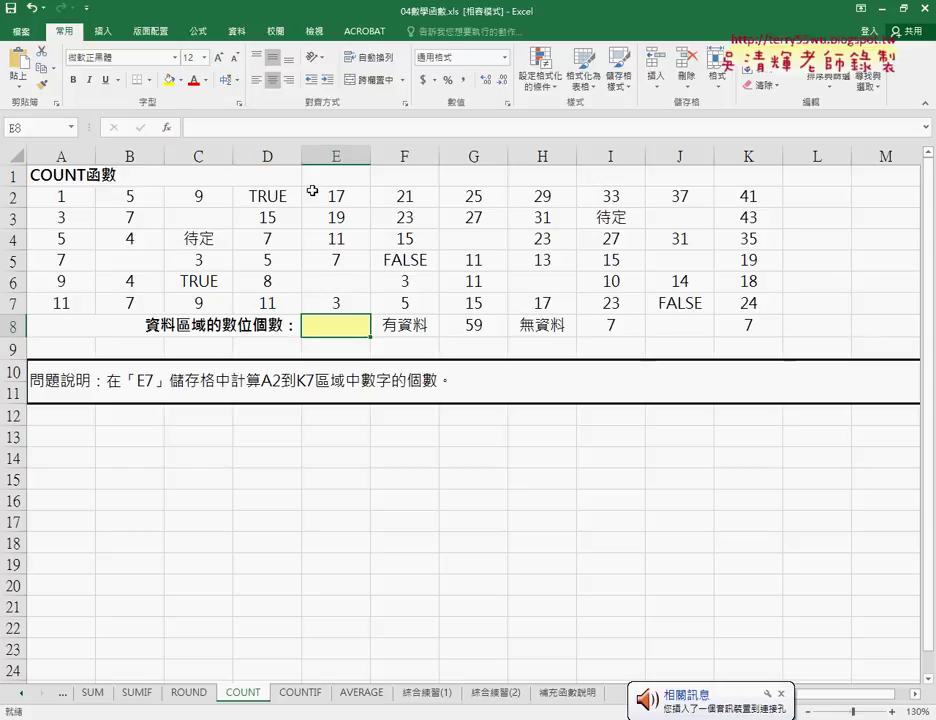
pyautogui.click(170, 130)
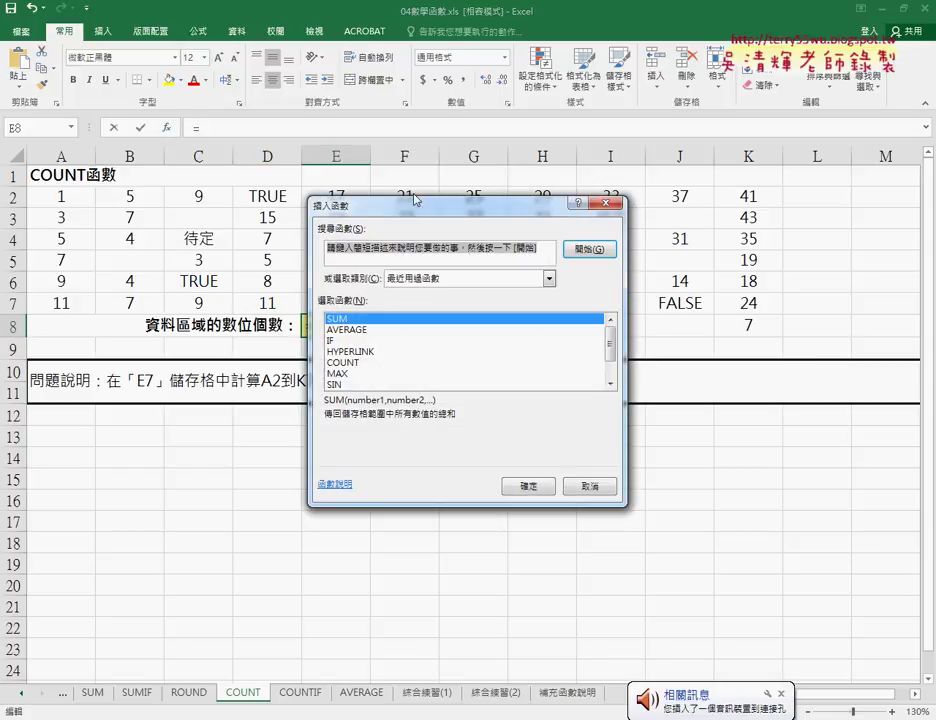
pyautogui.moveTo(443, 213); pyautogui.dragTo(409, 71)
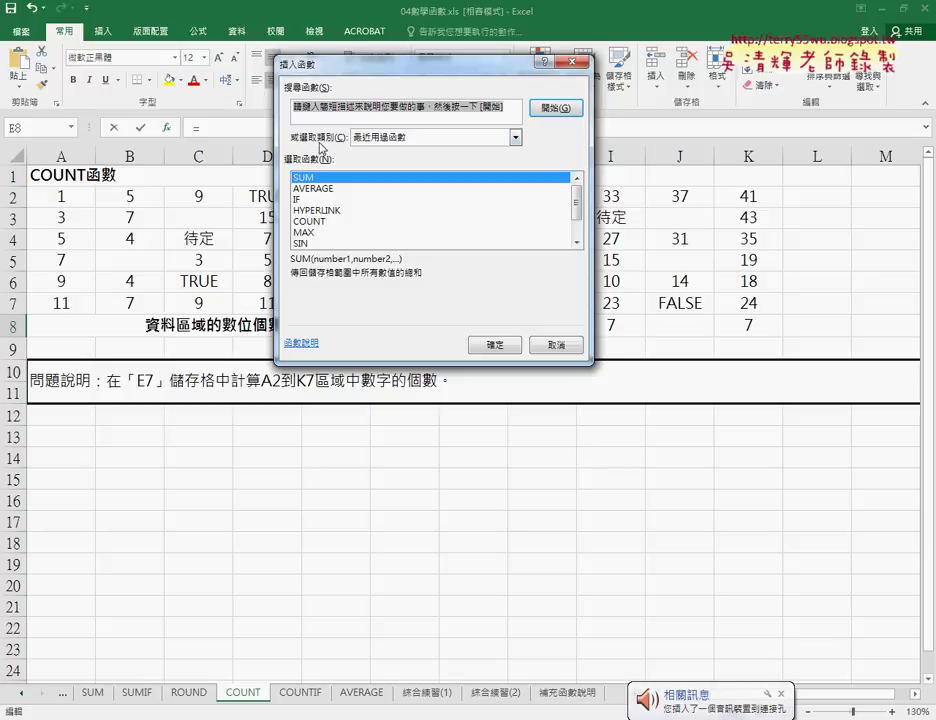
pyautogui.click(405, 139)
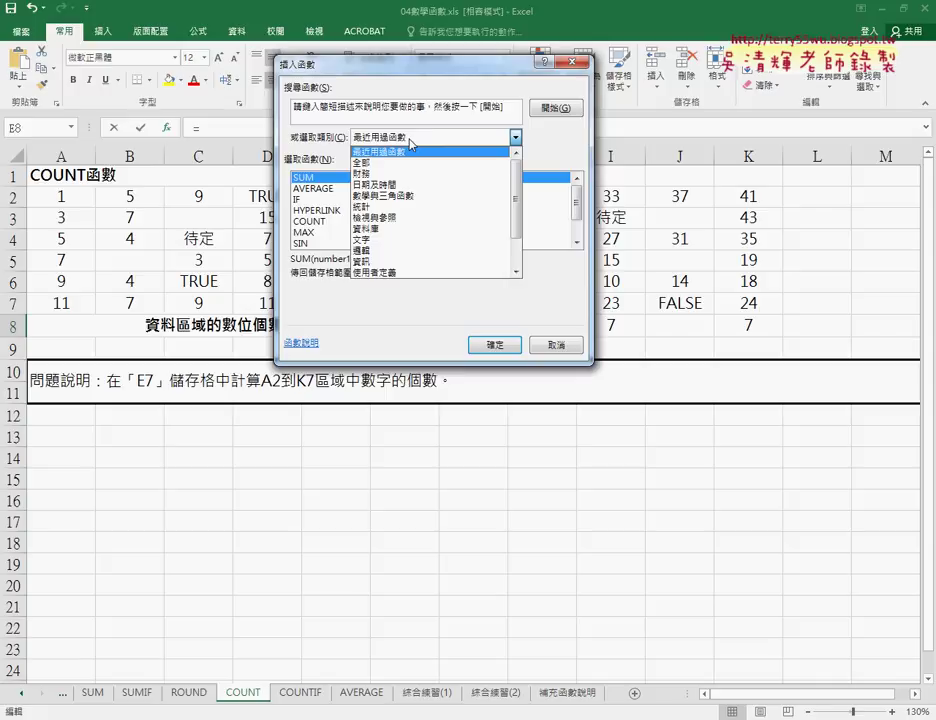
# - Set the Insert Function category to 全部 and browse the full alphabetical function list
pyautogui.click(420, 137)
pyautogui.click(420, 137)
pyautogui.click(396, 162)
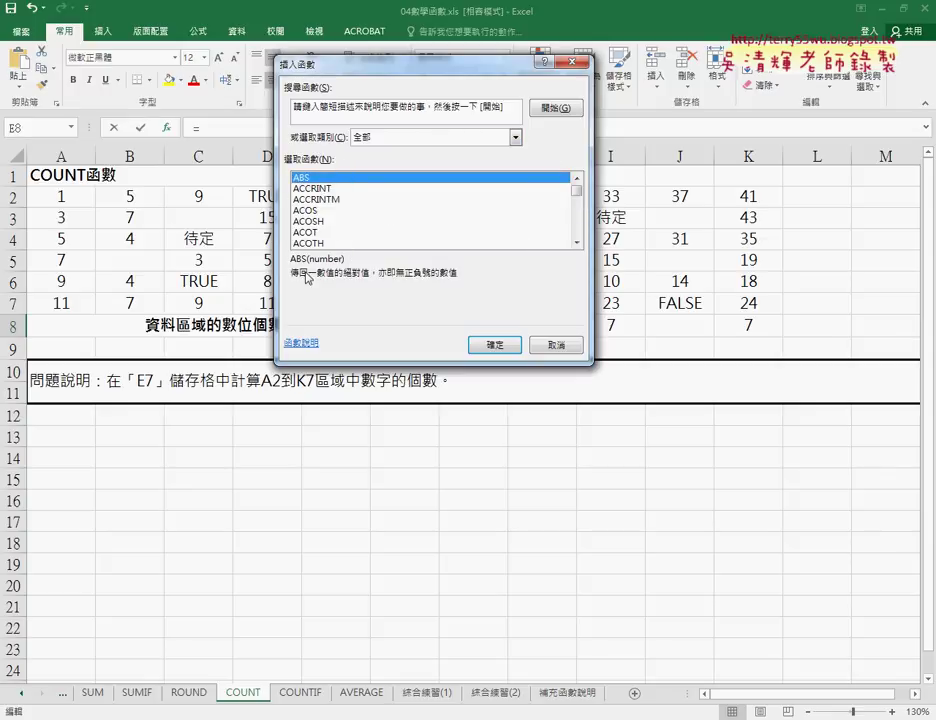
pyautogui.click(336, 189)
pyautogui.click(336, 199)
pyautogui.click(348, 210)
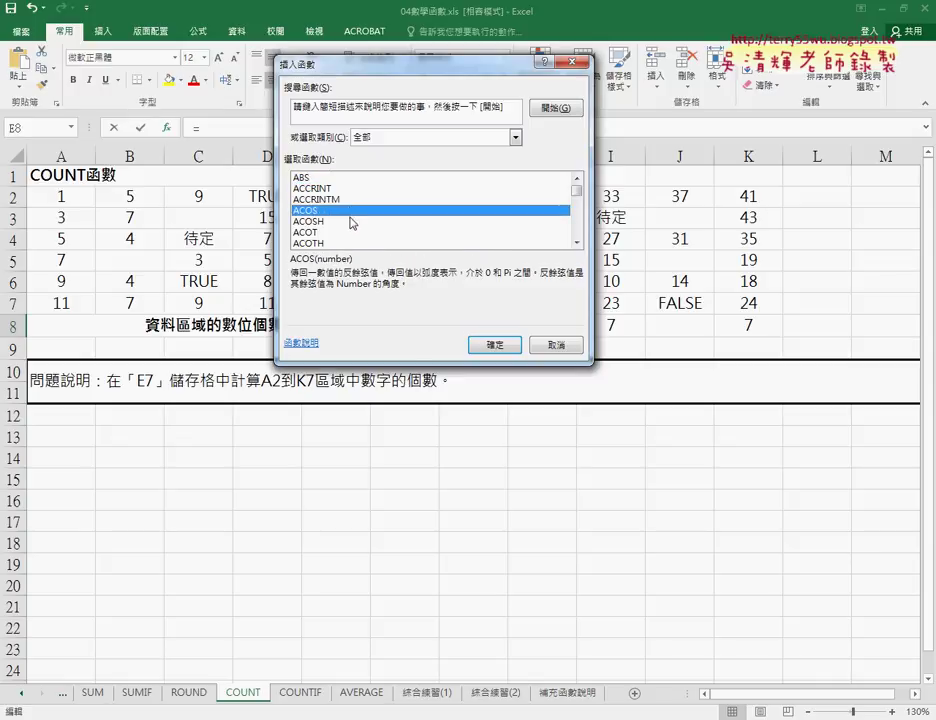
pyautogui.click(350, 221)
pyautogui.click(351, 233)
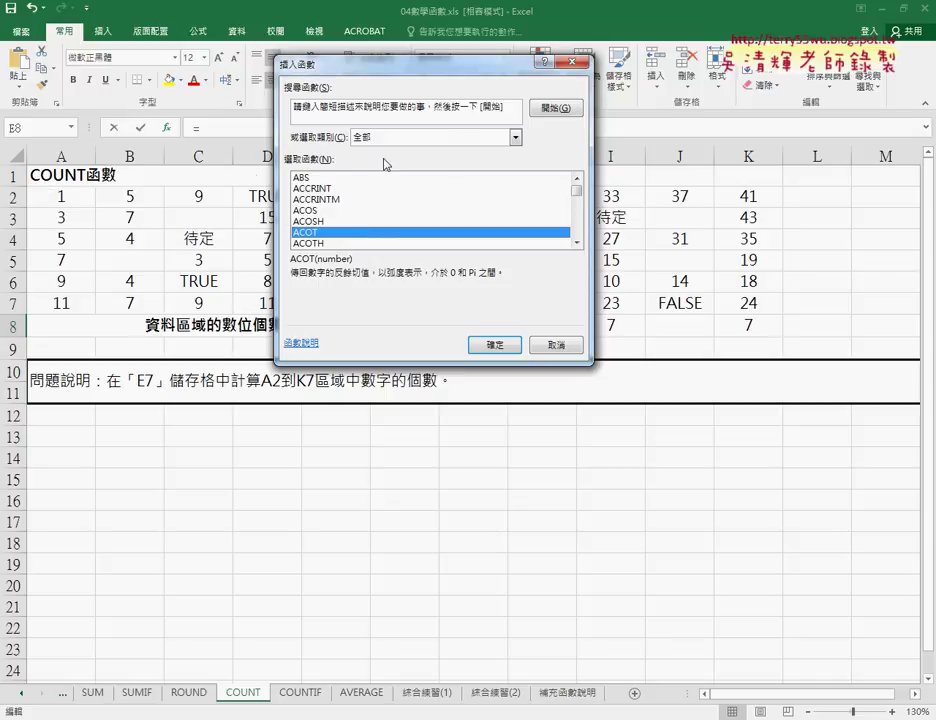
pyautogui.click(449, 140)
# - Switch the category to 統計 and select COUNT, highlighting that it counts only numbers
pyautogui.click(444, 207)
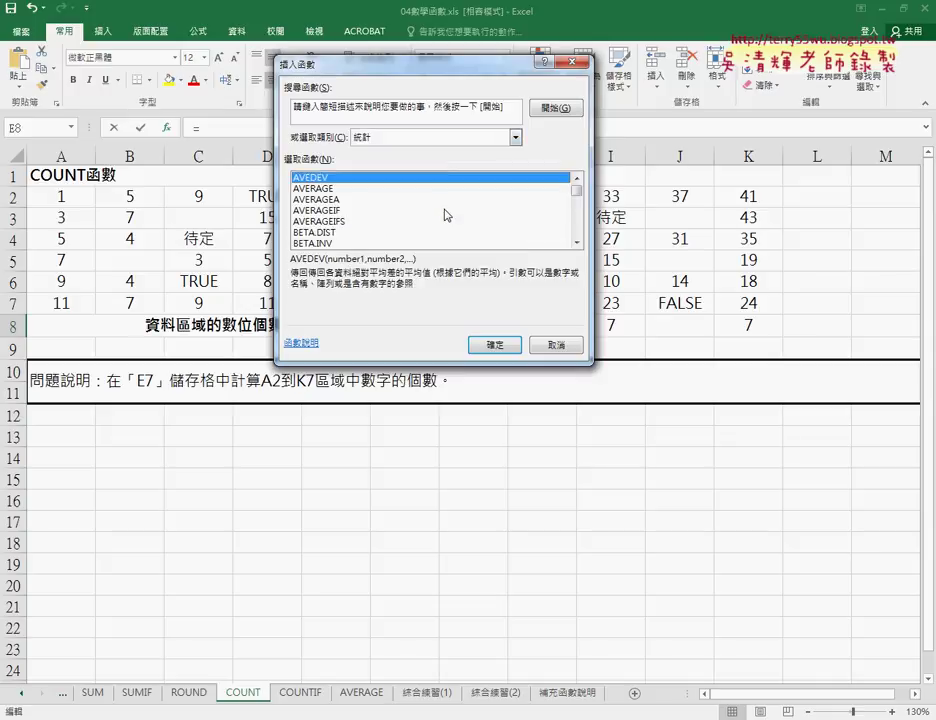
pyautogui.moveTo(577, 189)
pyautogui.mouseDown()
pyautogui.moveTo(580, 206)
pyautogui.moveTo(583, 182)
pyautogui.mouseUp()
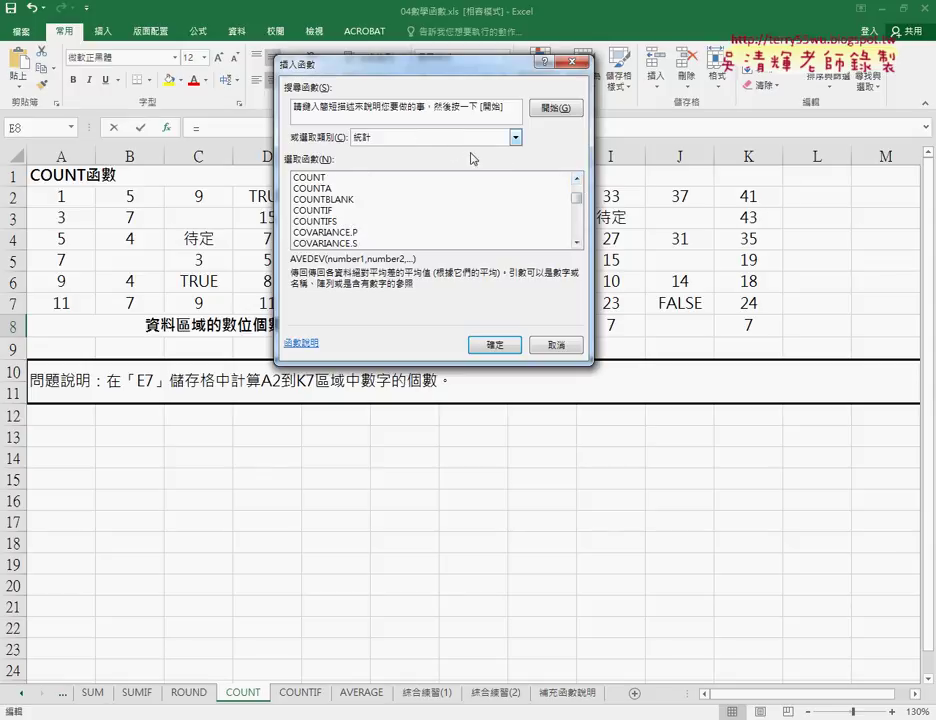
pyautogui.click(577, 179)
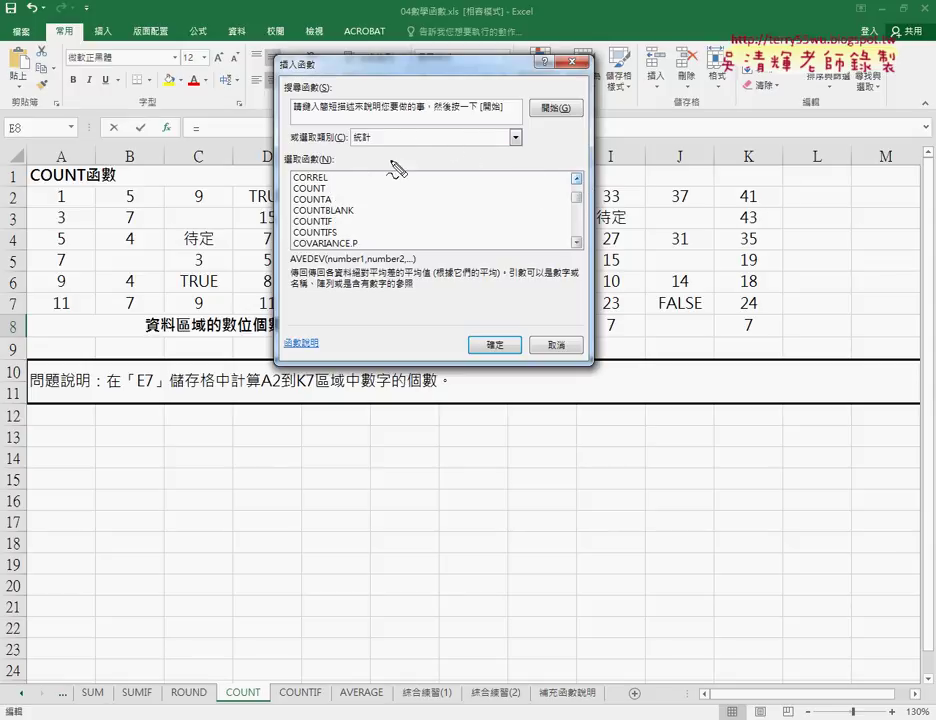
pyautogui.moveTo(345, 148); pyautogui.dragTo(378, 148)
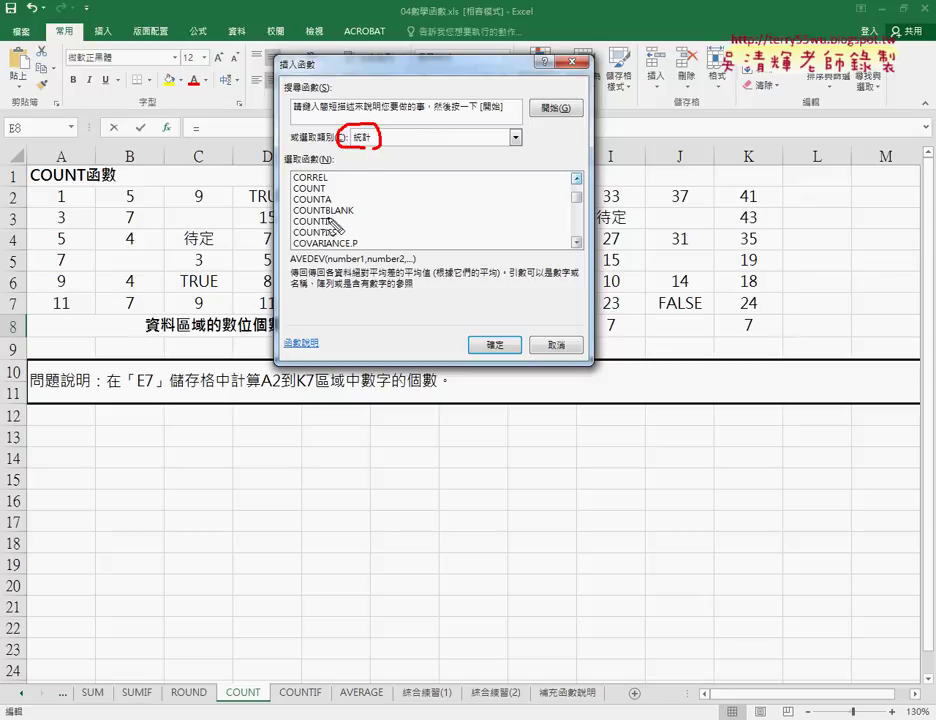
pyautogui.moveTo(293, 184)
pyautogui.mouseDown()
pyautogui.moveTo(362, 240)
pyautogui.moveTo(304, 186)
pyautogui.mouseUp()
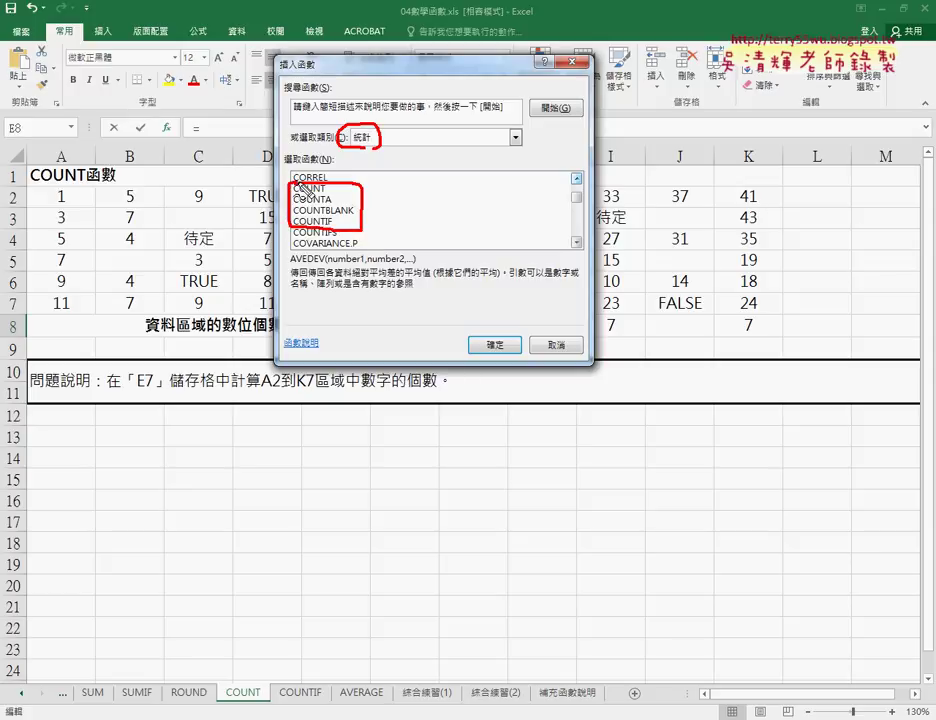
pyautogui.press('Escape')
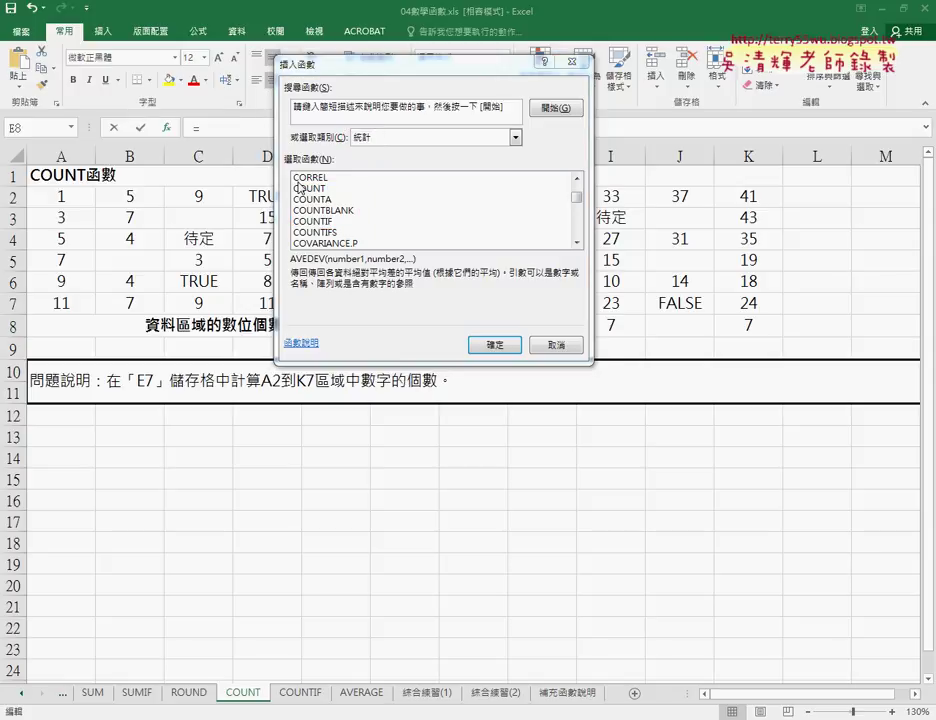
pyautogui.click(300, 188)
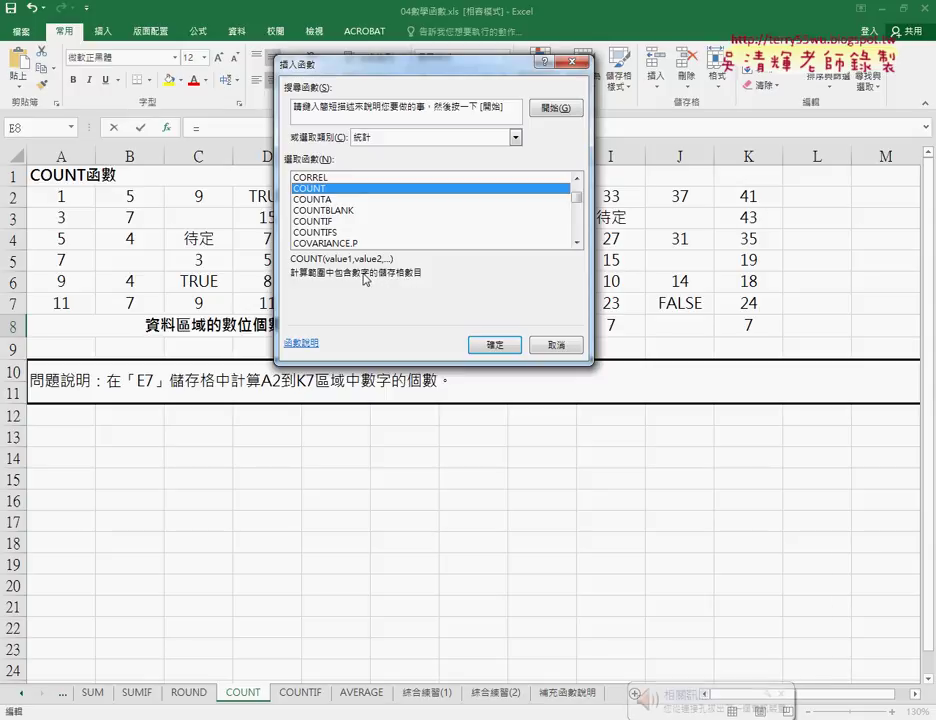
pyautogui.moveTo(352, 280); pyautogui.dragTo(368, 280)
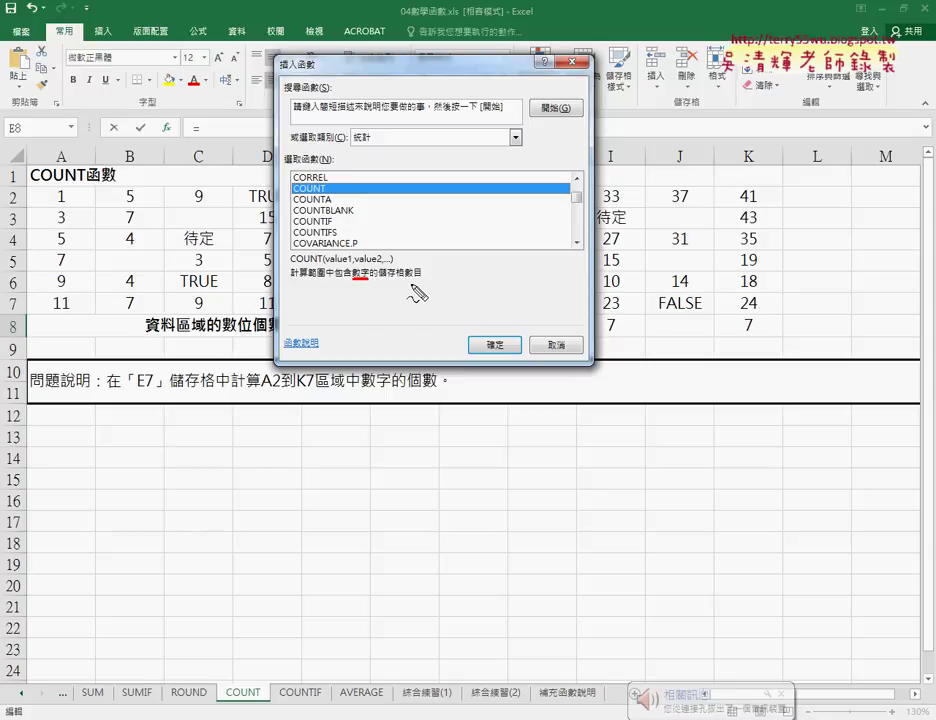
pyautogui.press('Escape')
# - Open COUNT's arguments and set the range to A2:K7, outlining the data block
pyautogui.click(495, 344)
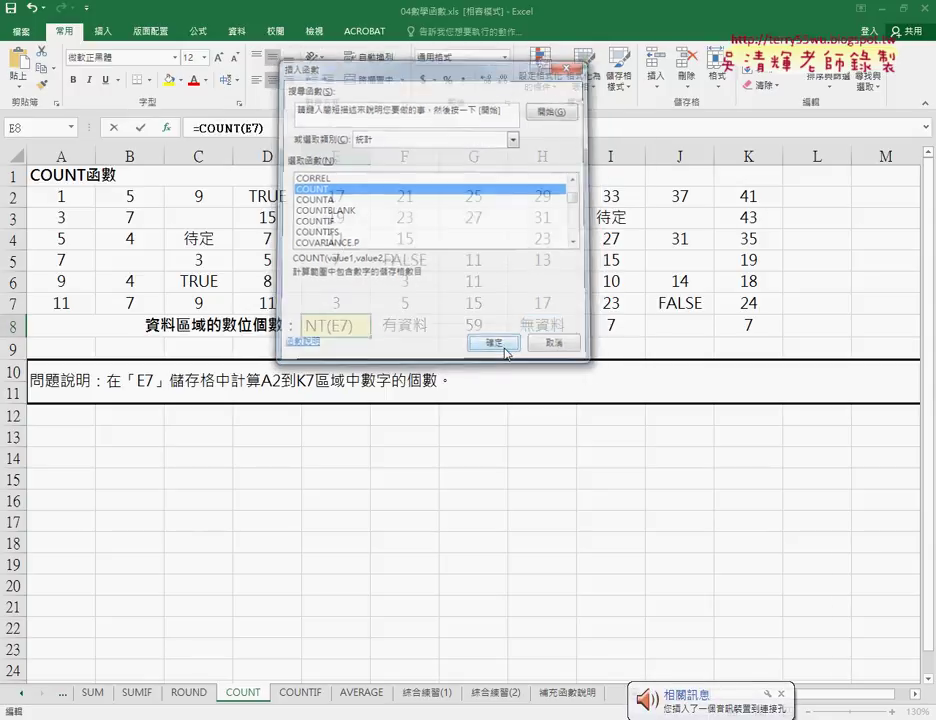
pyautogui.moveTo(409, 92); pyautogui.dragTo(372, 402)
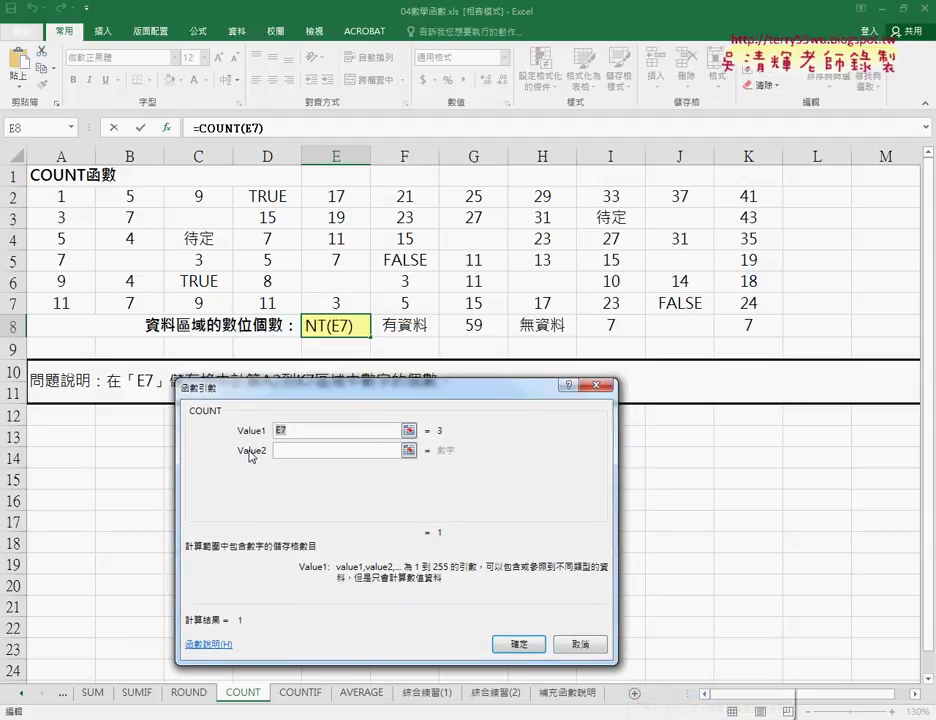
pyautogui.moveTo(62, 196)
pyautogui.mouseDown()
pyautogui.moveTo(610, 305)
pyautogui.moveTo(750, 306)
pyautogui.mouseUp()
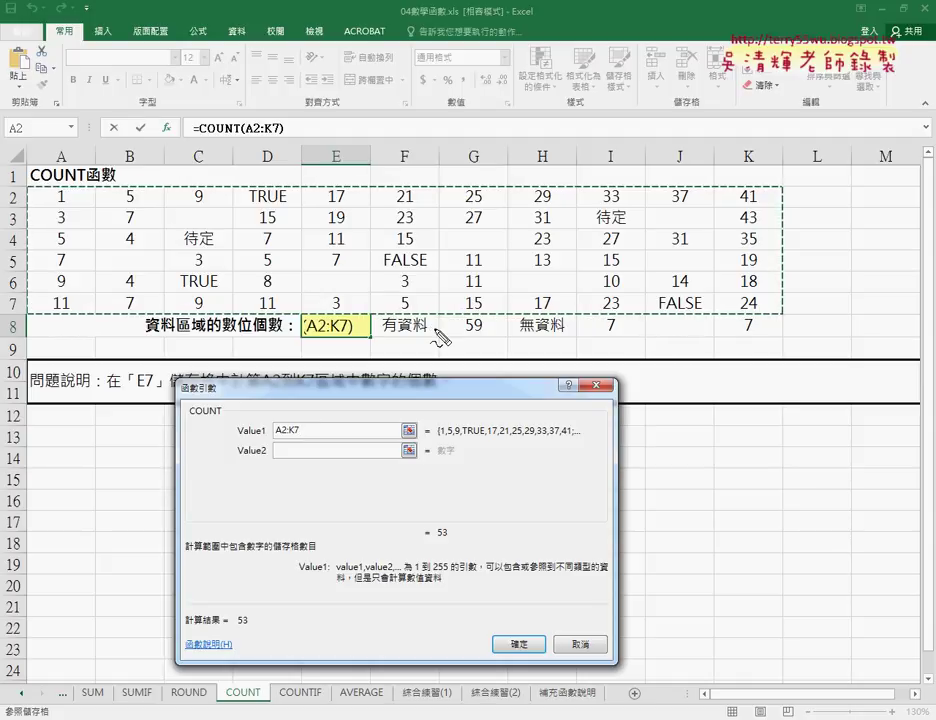
pyautogui.moveTo(17, 183); pyautogui.dragTo(28, 312)
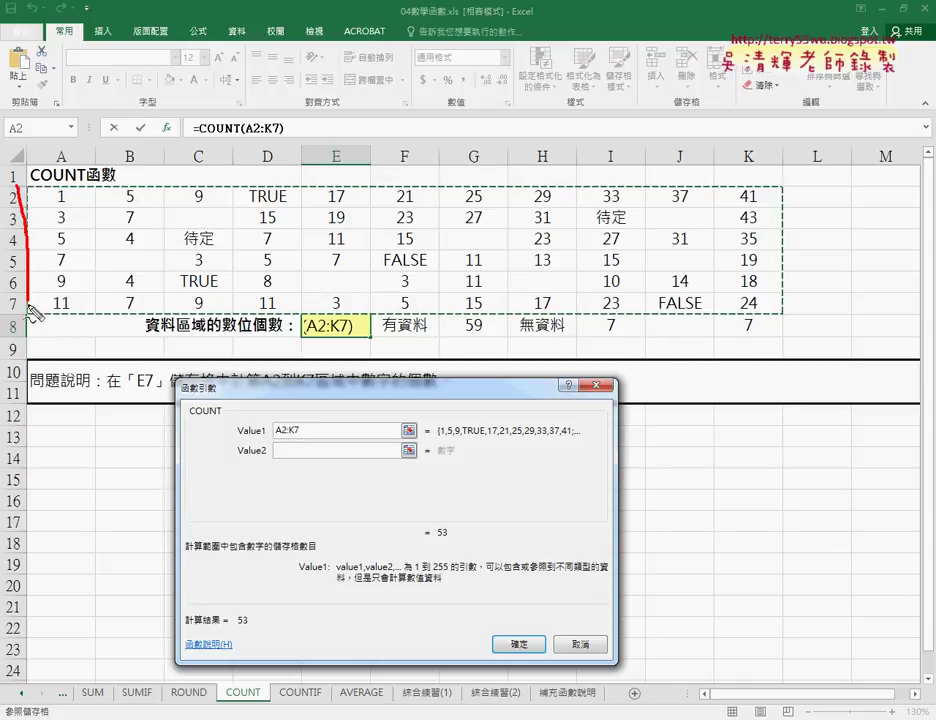
pyautogui.moveTo(46, 193); pyautogui.dragTo(72, 322)
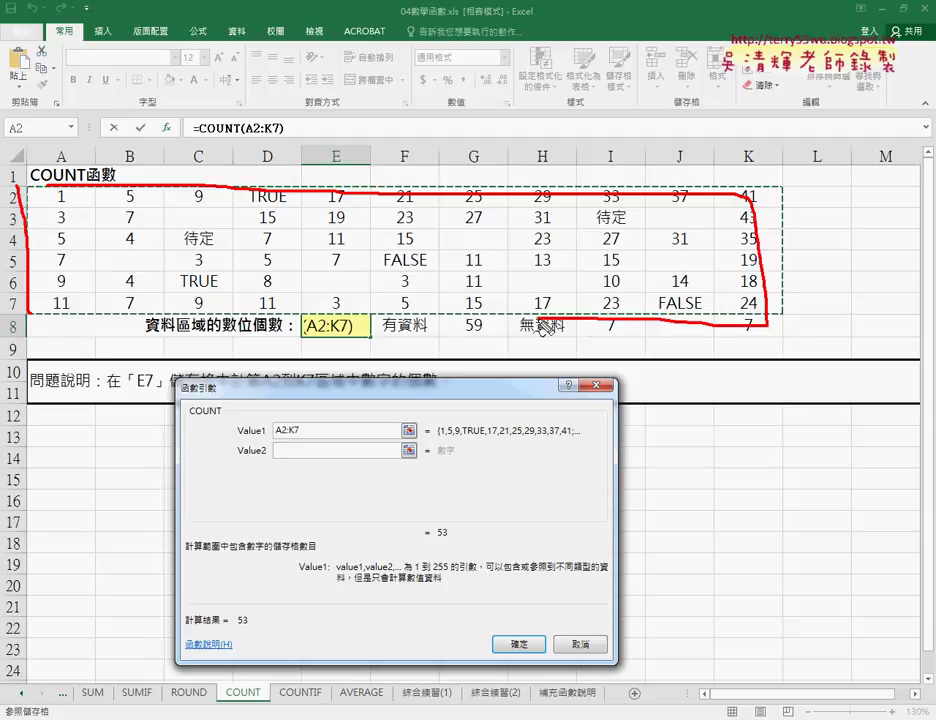
# - Annotate the counted values and the 53 result, then commit =COUNT(A2:K7) in E8
pyautogui.moveTo(463, 326); pyautogui.dragTo(492, 418)
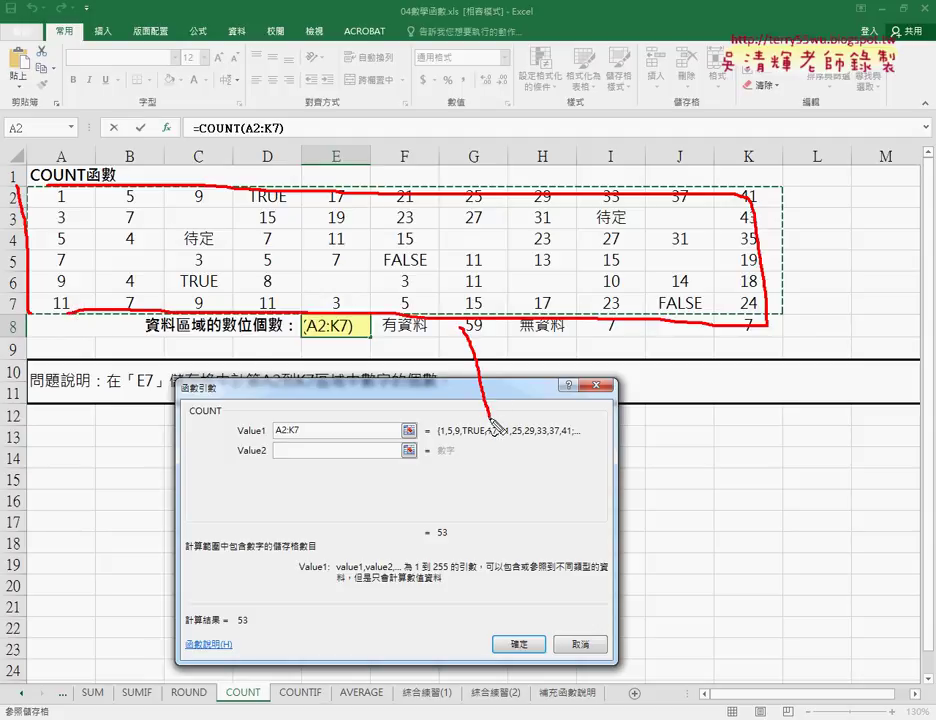
pyautogui.moveTo(437, 437); pyautogui.dragTo(578, 437)
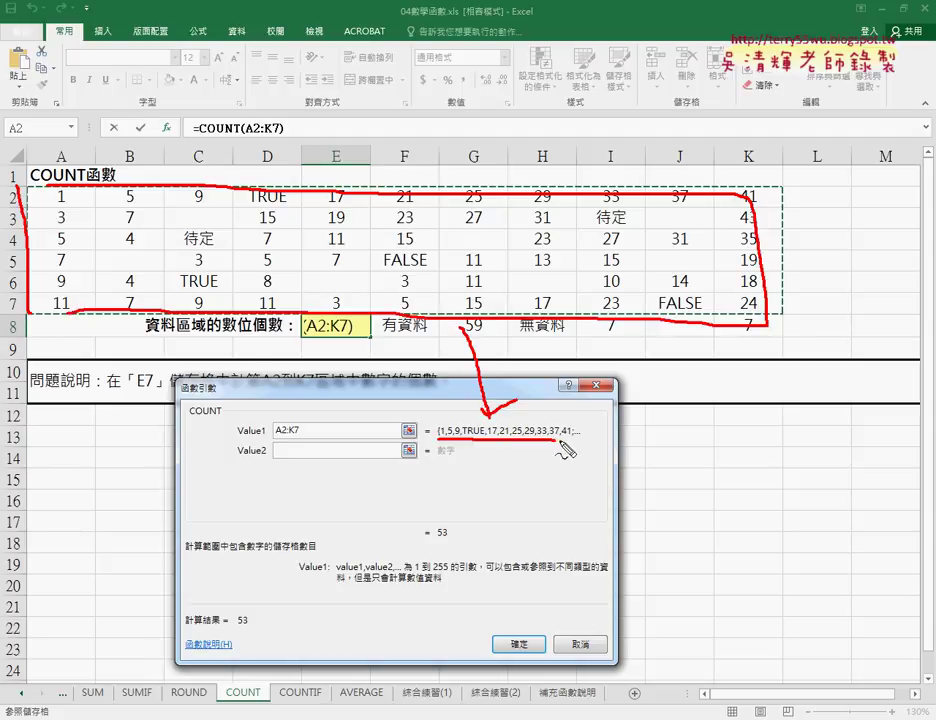
pyautogui.moveTo(392, 352); pyautogui.dragTo(400, 398)
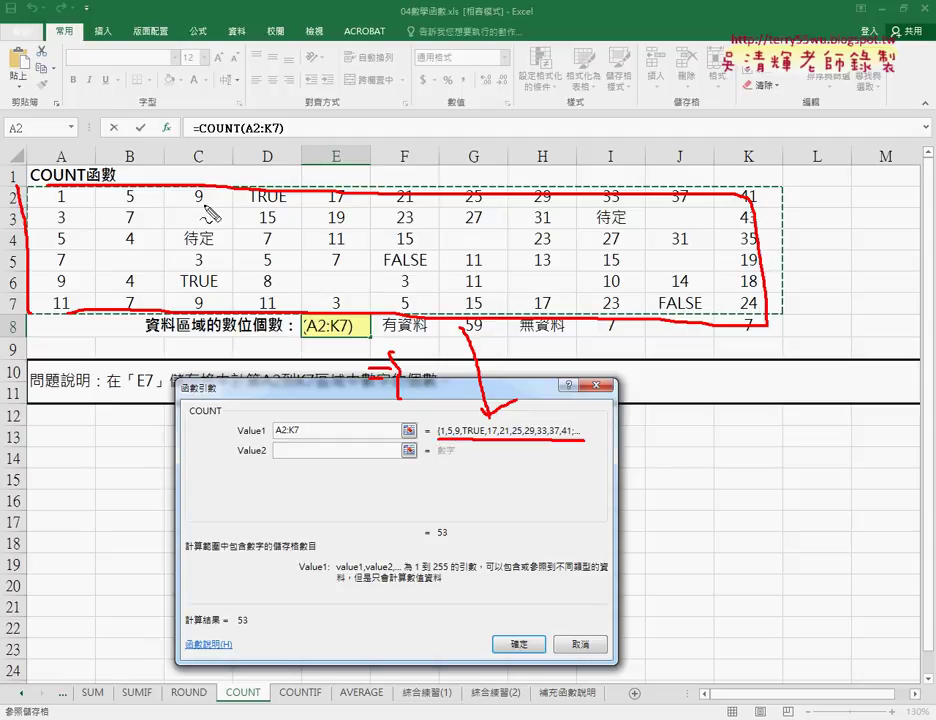
pyautogui.moveTo(58, 186); pyautogui.dragTo(64, 204)
pyautogui.moveTo(124, 186); pyautogui.dragTo(130, 204)
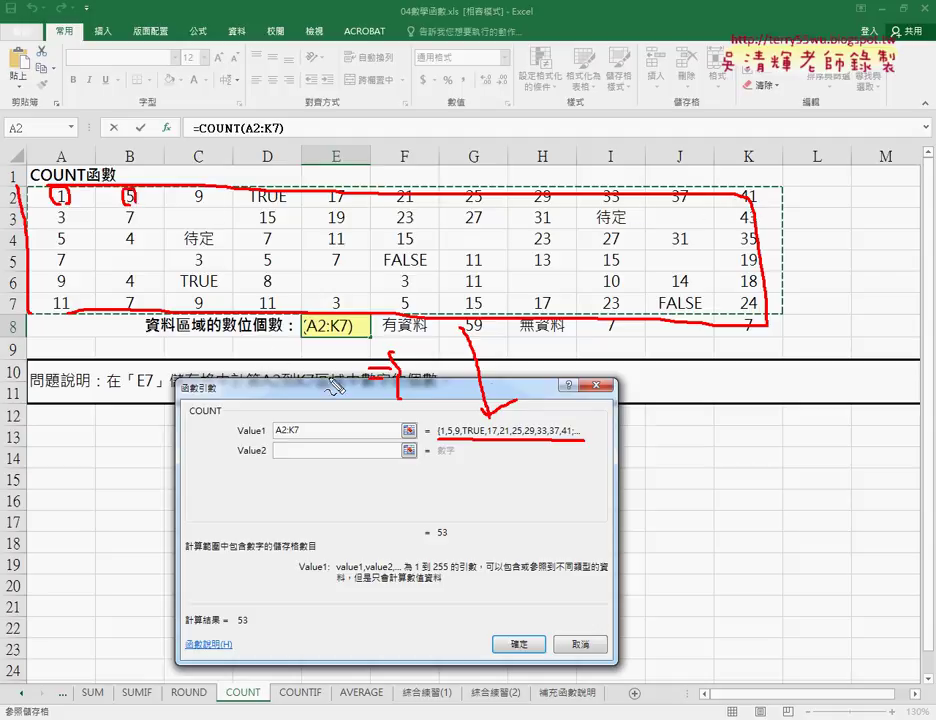
pyautogui.moveTo(491, 452); pyautogui.dragTo(450, 541)
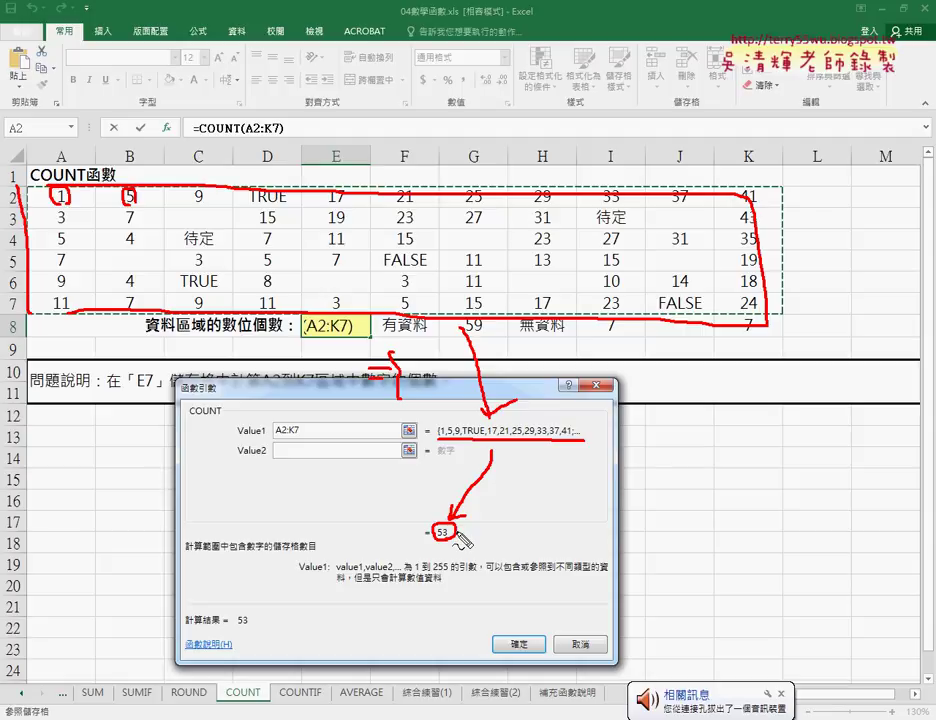
pyautogui.press('Escape')
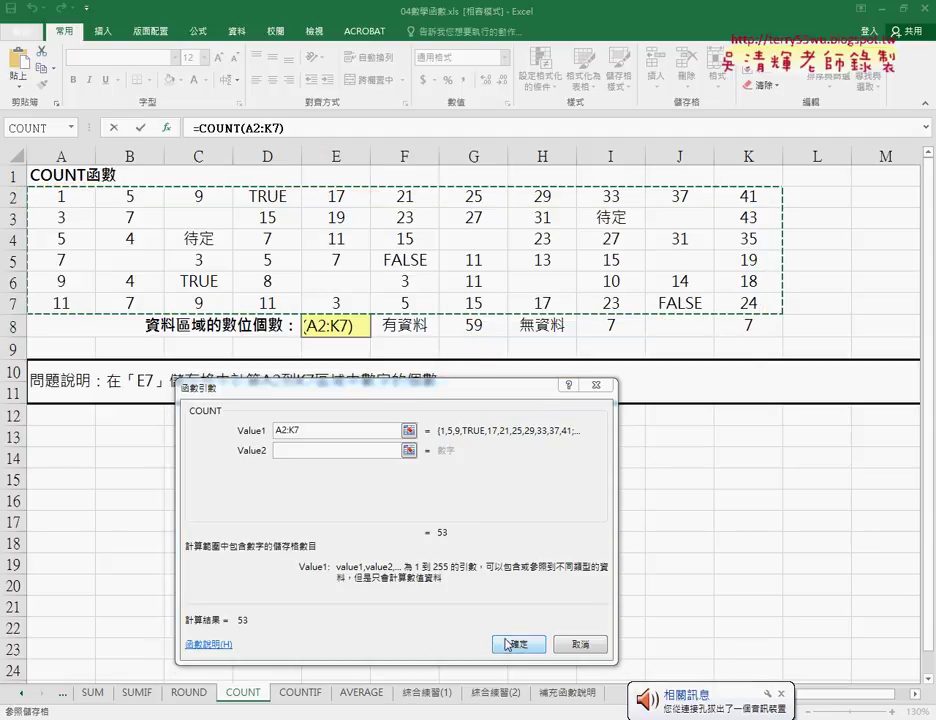
pyautogui.press('Escape')
pyautogui.hotkey('ctrl', 'Return')
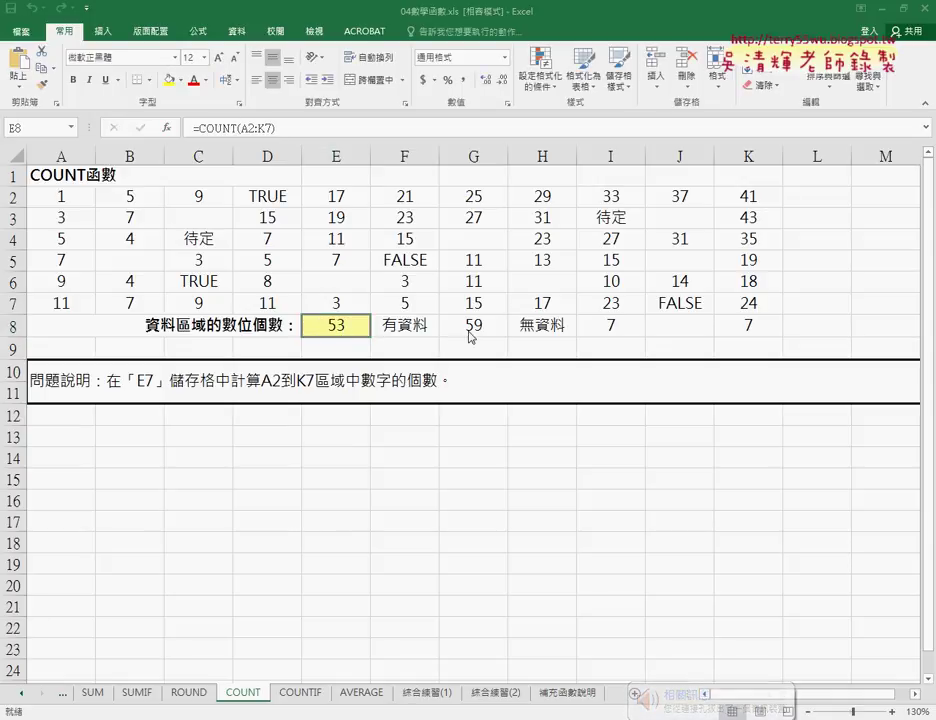
pyautogui.moveTo(73, 203); pyautogui.dragTo(749, 303)
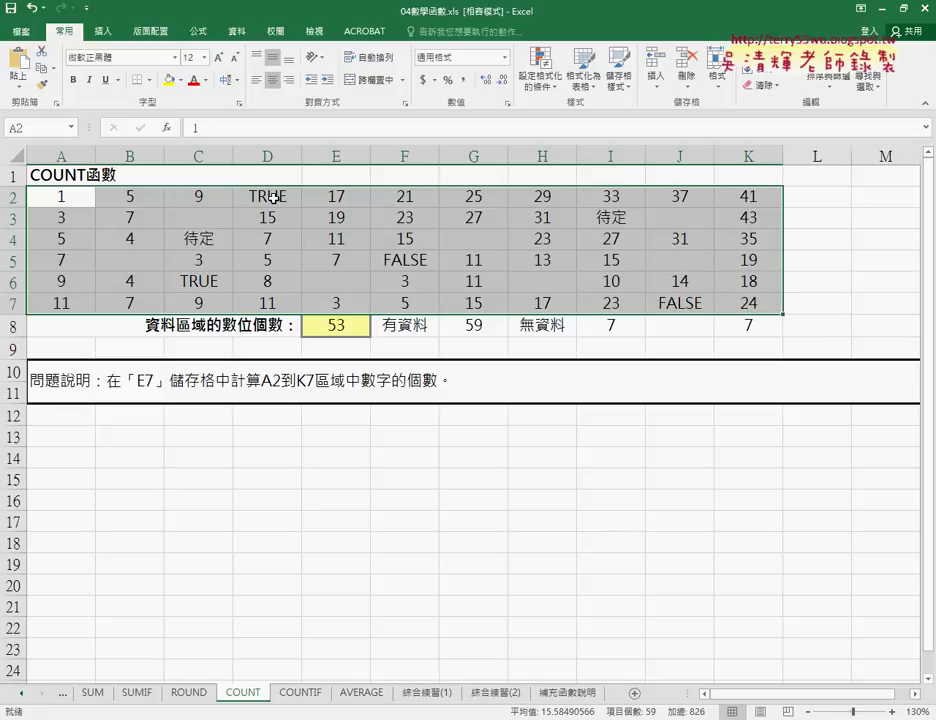
pyautogui.moveTo(281, 203)
pyautogui.mouseDown()
pyautogui.moveTo(252, 210)
pyautogui.moveTo(285, 196)
pyautogui.mouseUp()
pyautogui.moveTo(222, 244); pyautogui.dragTo(220, 236)
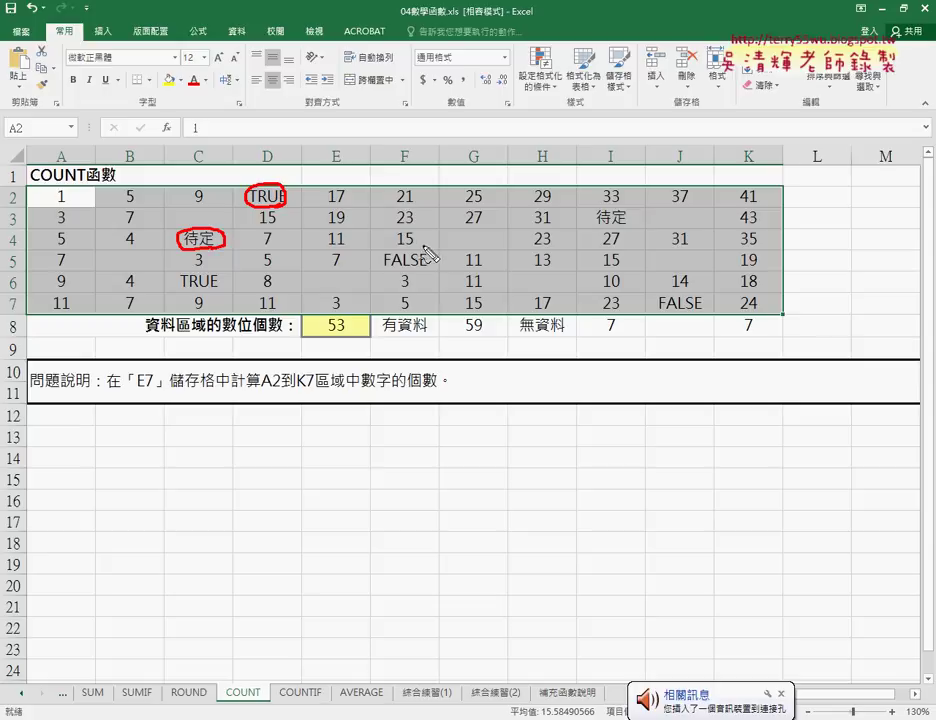
pyautogui.moveTo(626, 212); pyautogui.dragTo(607, 220)
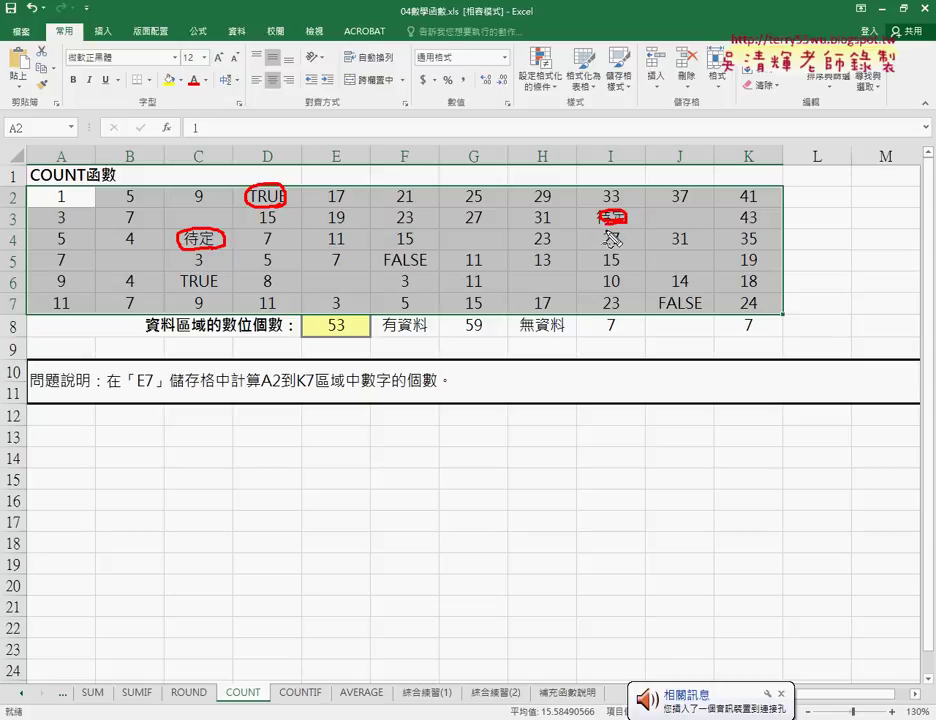
pyautogui.press('Escape')
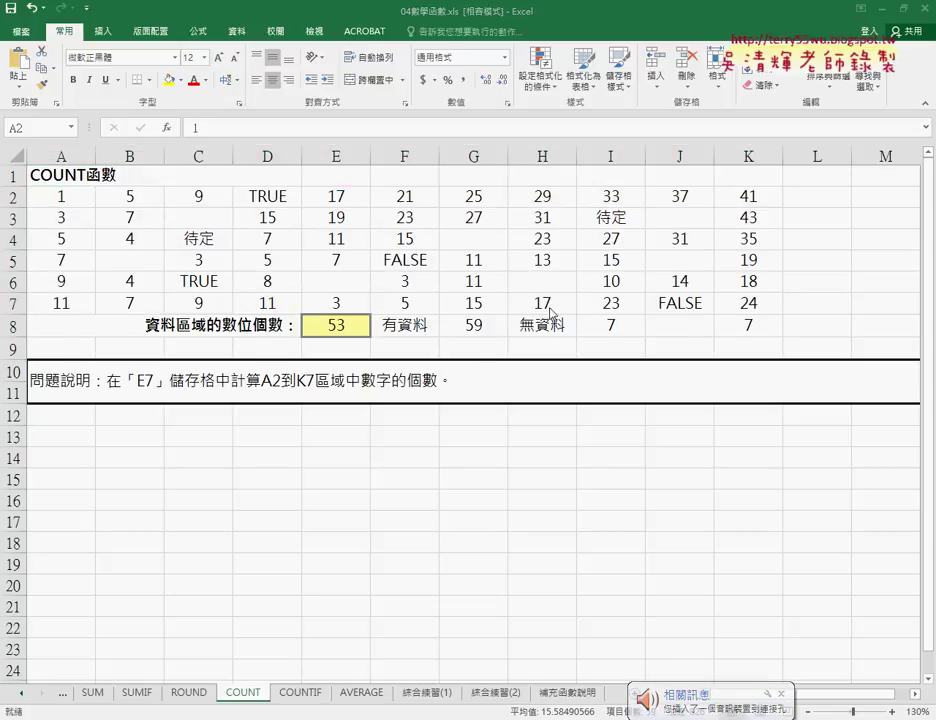
# - Clear G8 and pick COUNTA, comparing its non-blank (非空白) description with COUNT's
pyautogui.click(487, 325)
pyautogui.press('Delete')
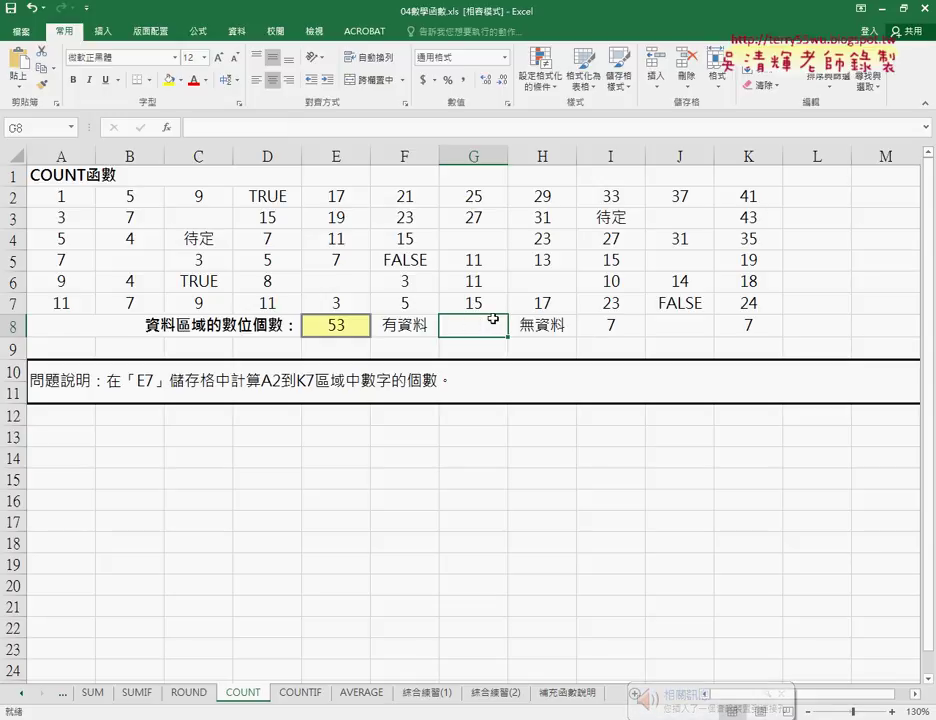
pyautogui.click(169, 133)
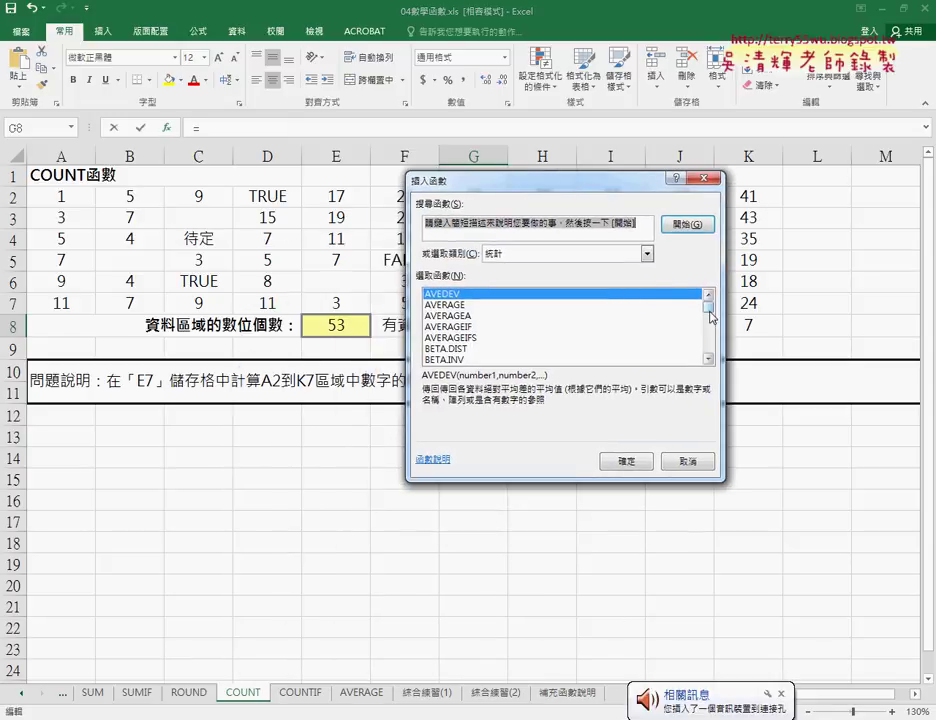
pyautogui.moveTo(708, 304); pyautogui.dragTo(712, 322)
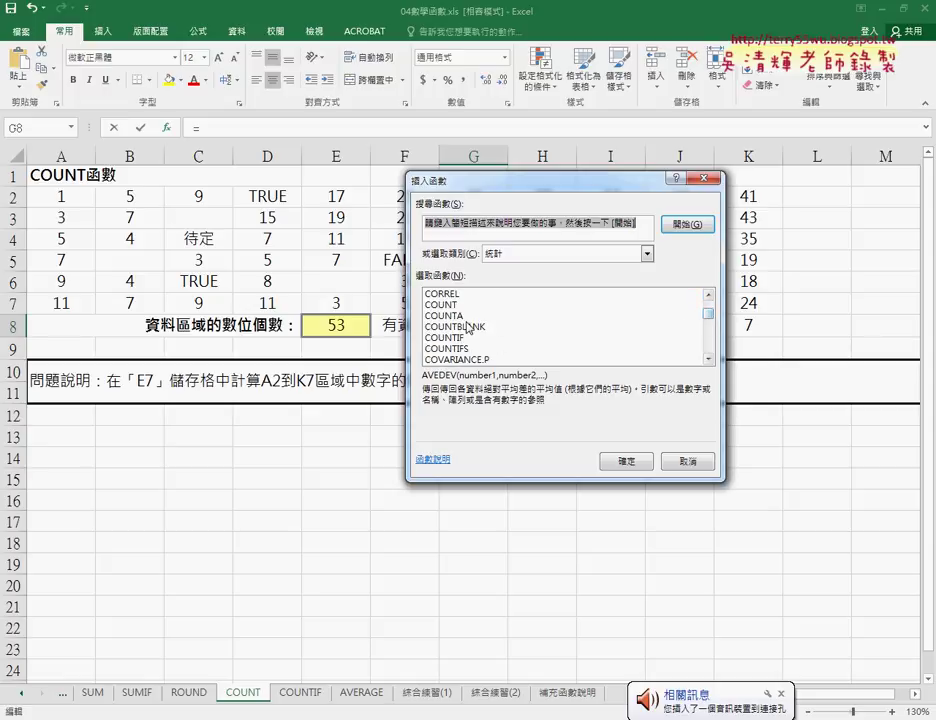
pyautogui.click(465, 317)
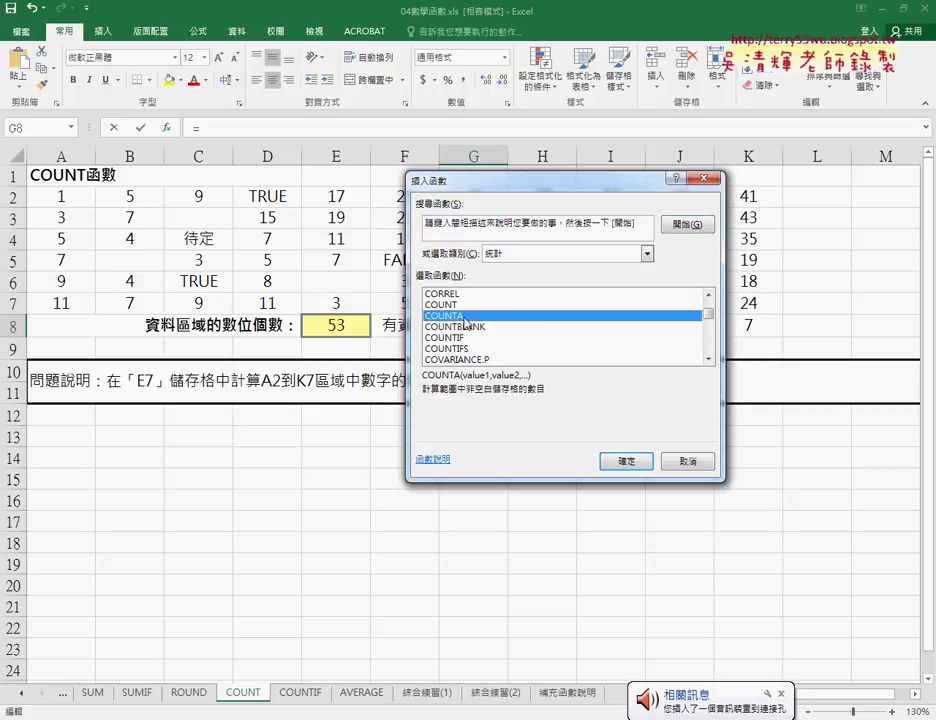
pyautogui.click(466, 307)
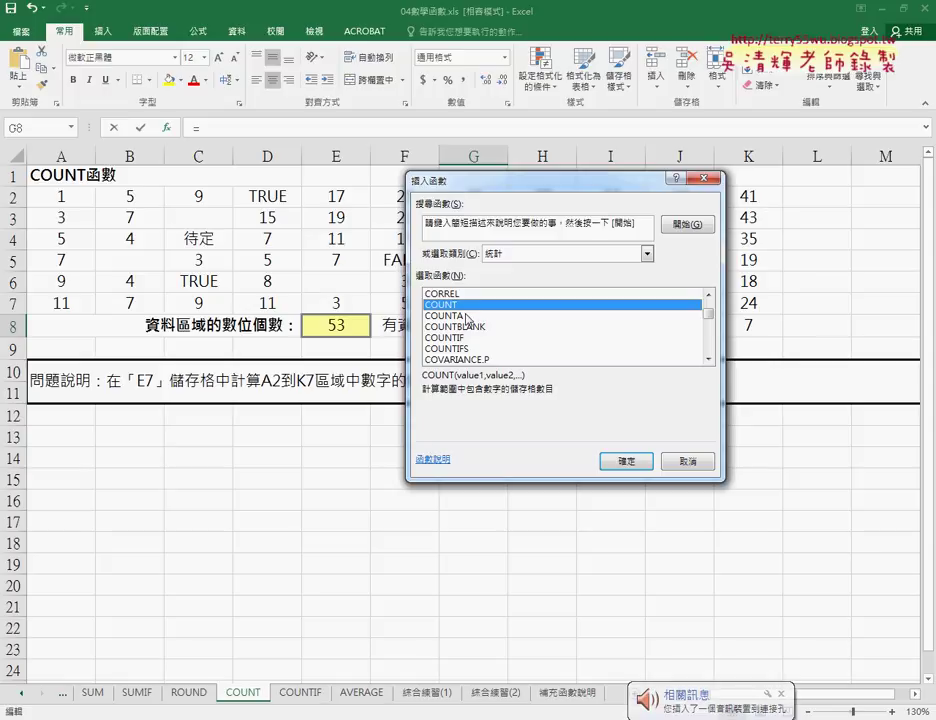
pyautogui.click(466, 317)
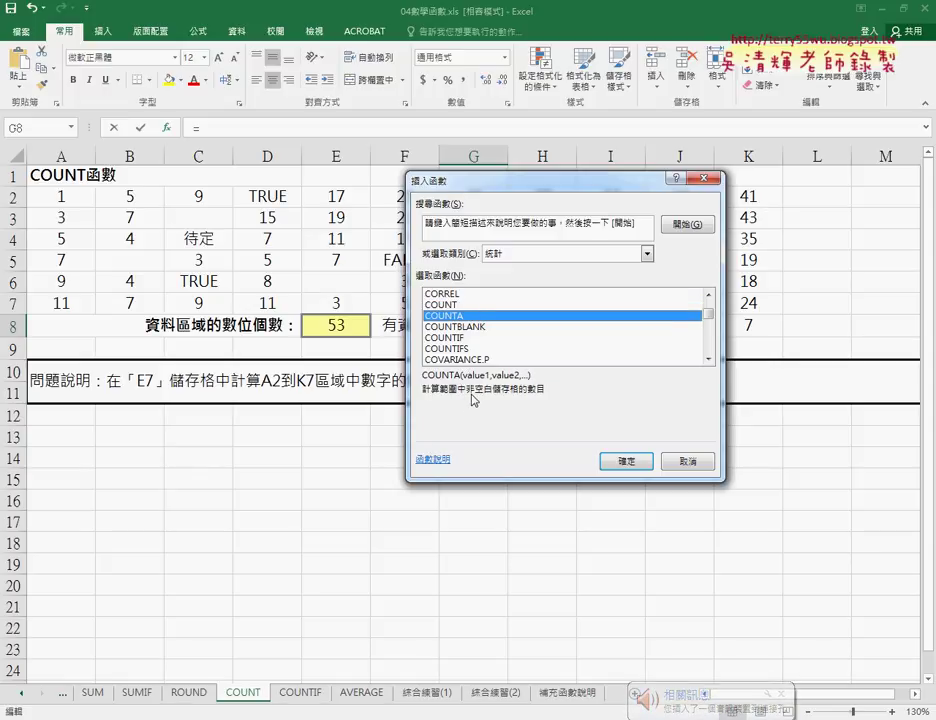
pyautogui.click(472, 305)
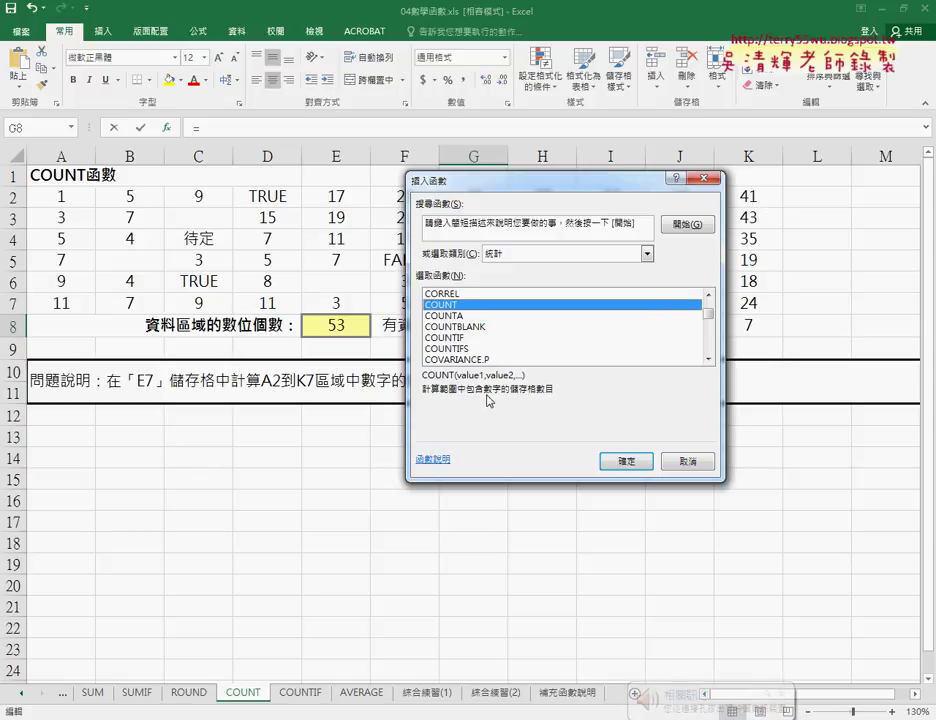
pyautogui.click(461, 316)
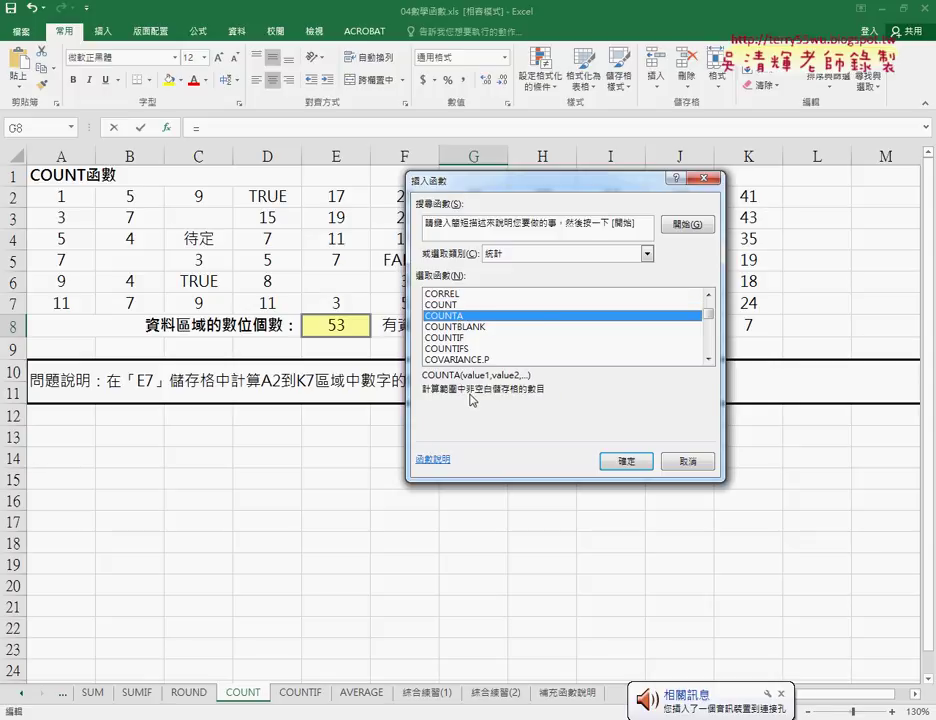
pyautogui.moveTo(465, 397); pyautogui.dragTo(506, 397)
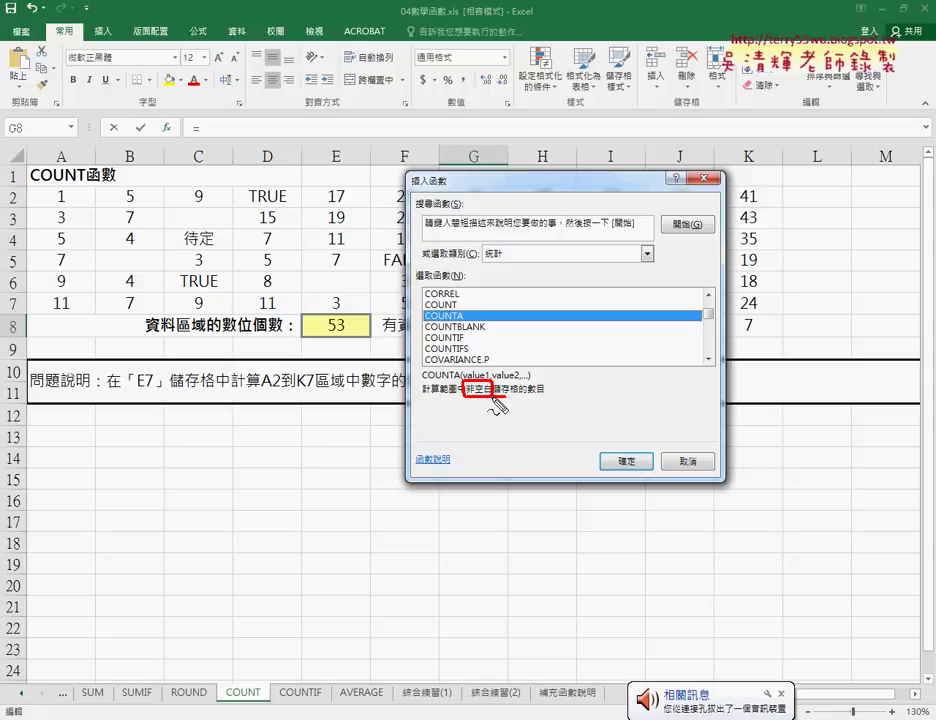
pyautogui.press('Escape')
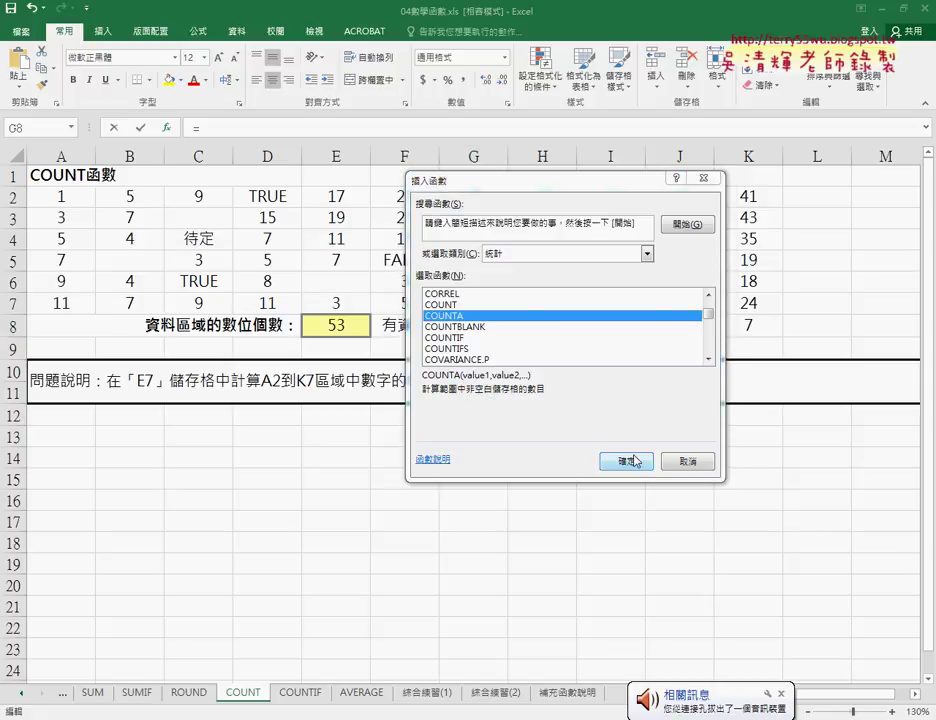
# - Enter =COUNTA(A2:K7) in G8, counting 59 non-blank cells
pyautogui.click(626, 461)
pyautogui.moveTo(61, 196)
pyautogui.mouseDown()
pyautogui.moveTo(121, 226)
pyautogui.moveTo(748, 303)
pyautogui.mouseUp()
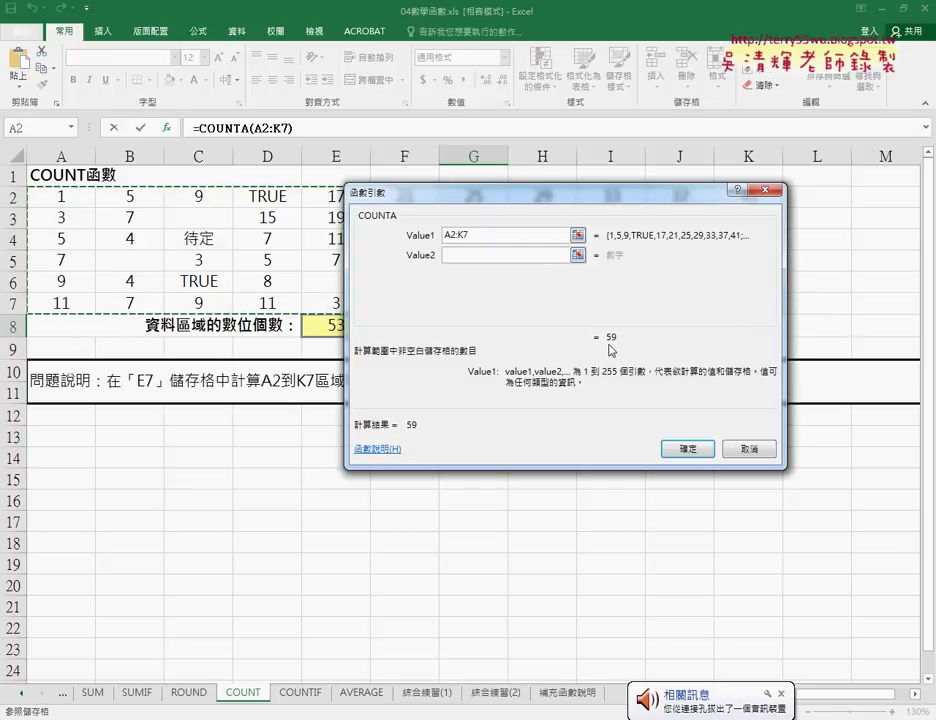
pyautogui.click(688, 448)
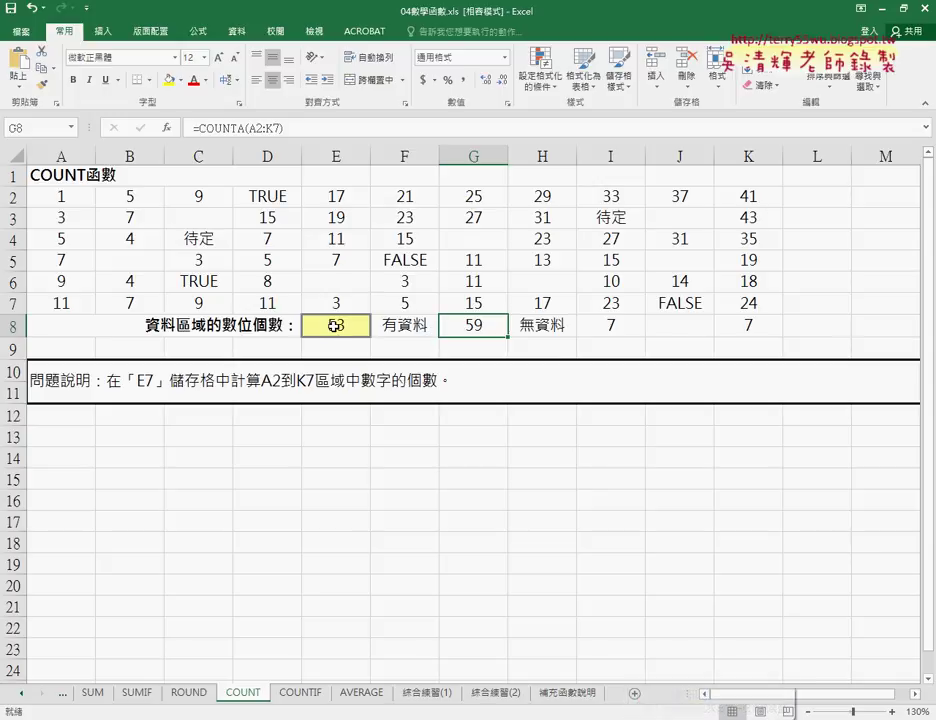
pyautogui.click(338, 330)
pyautogui.moveTo(66, 196)
pyautogui.mouseDown()
pyautogui.moveTo(738, 315)
pyautogui.moveTo(733, 302)
pyautogui.mouseUp()
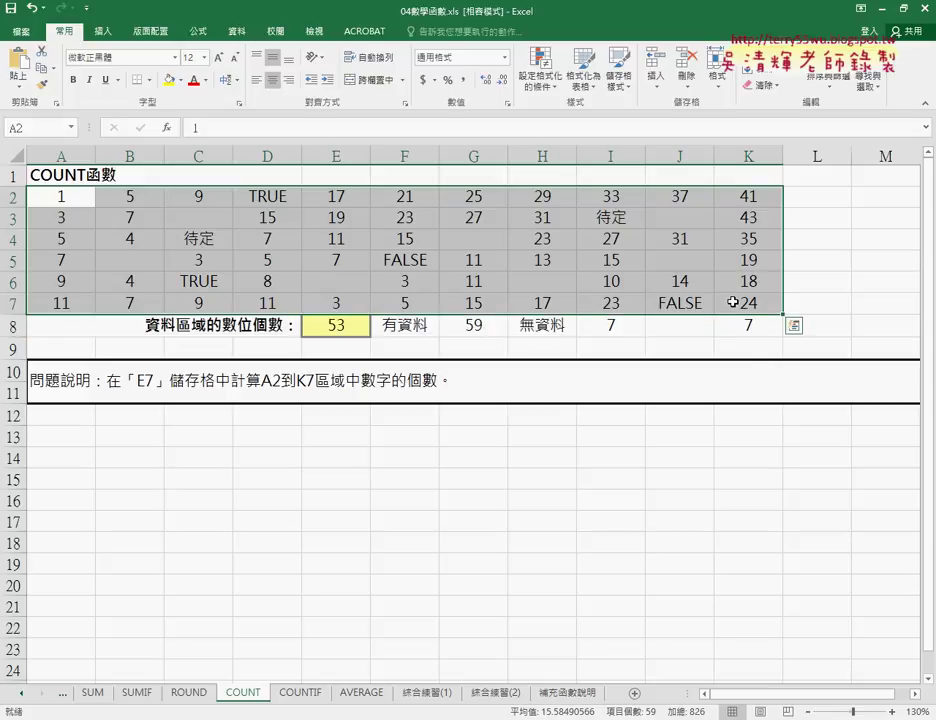
pyautogui.click(475, 327)
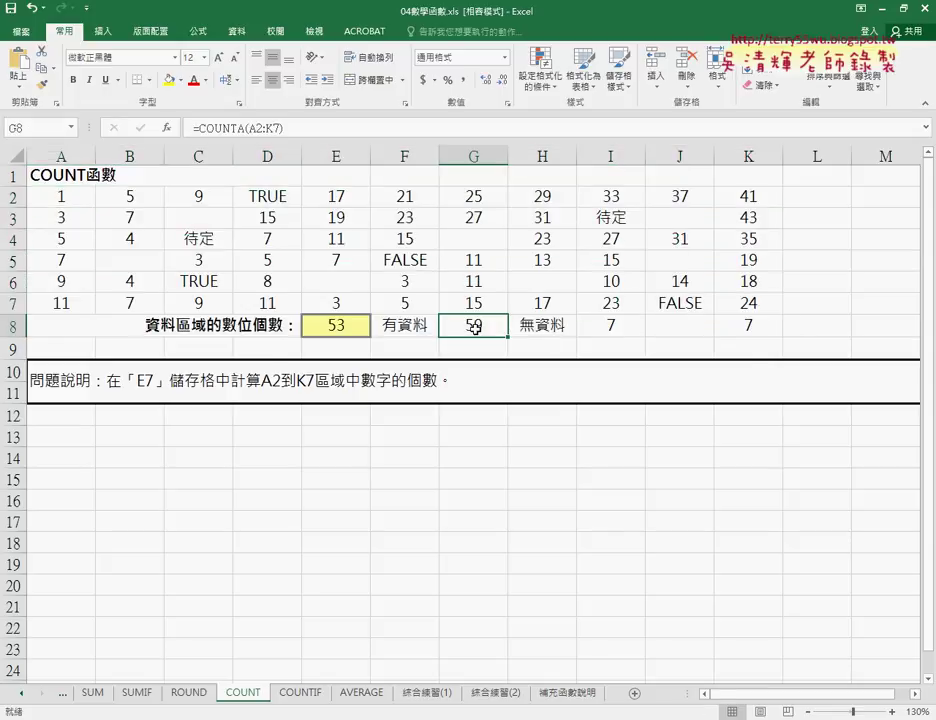
pyautogui.click(333, 328)
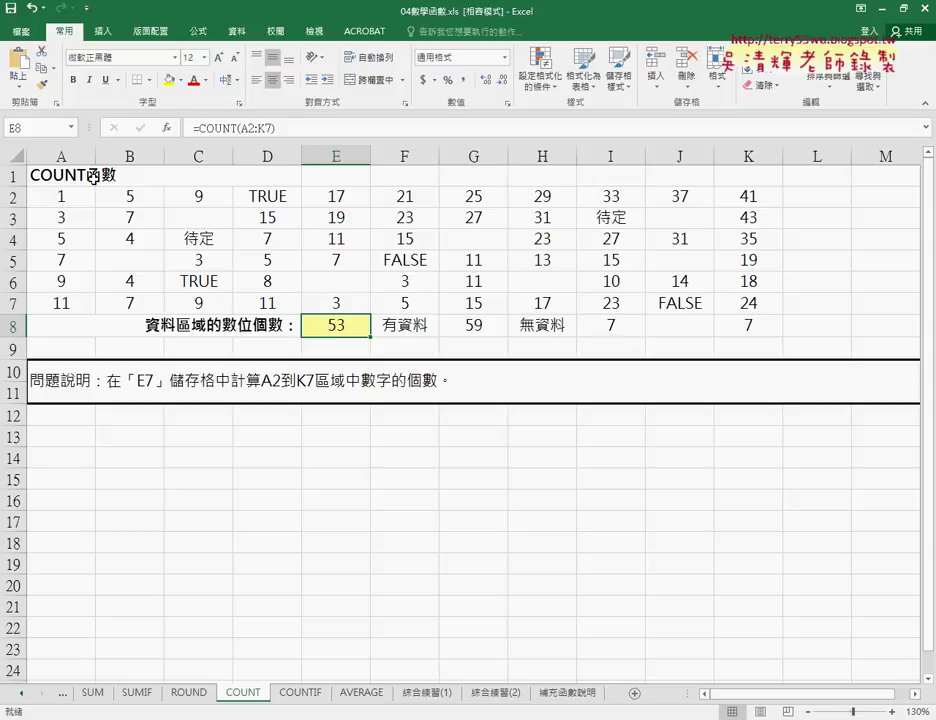
pyautogui.click(186, 216)
pyautogui.click(140, 258)
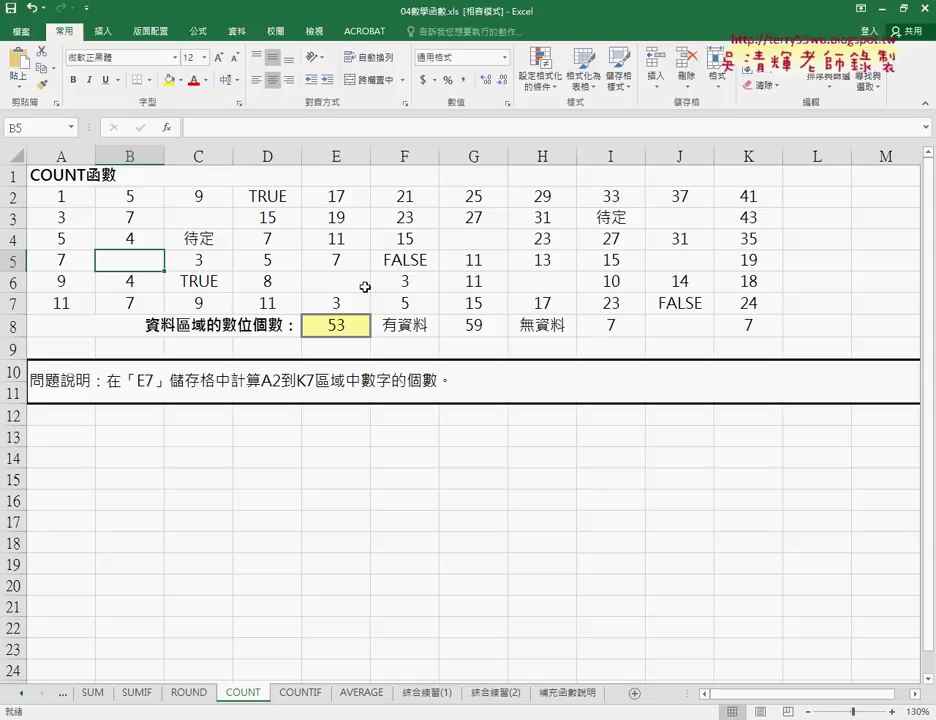
# - Replace I8 with =COUNTBLANK(A2:K7), which returns 7 empty cells
pyautogui.click(628, 329)
pyautogui.press('Delete')
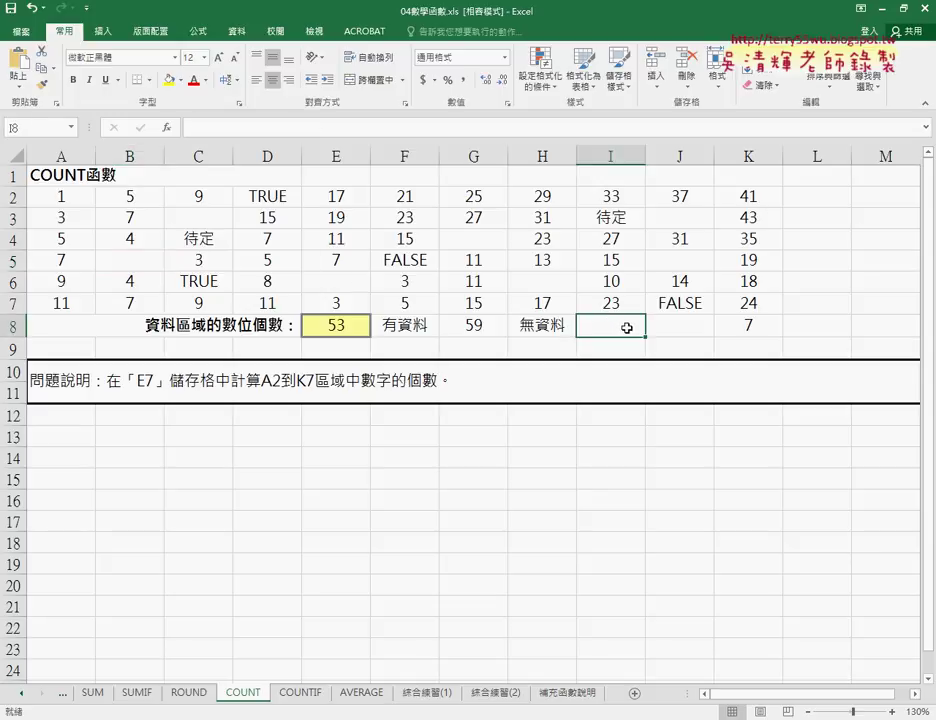
pyautogui.click(167, 128)
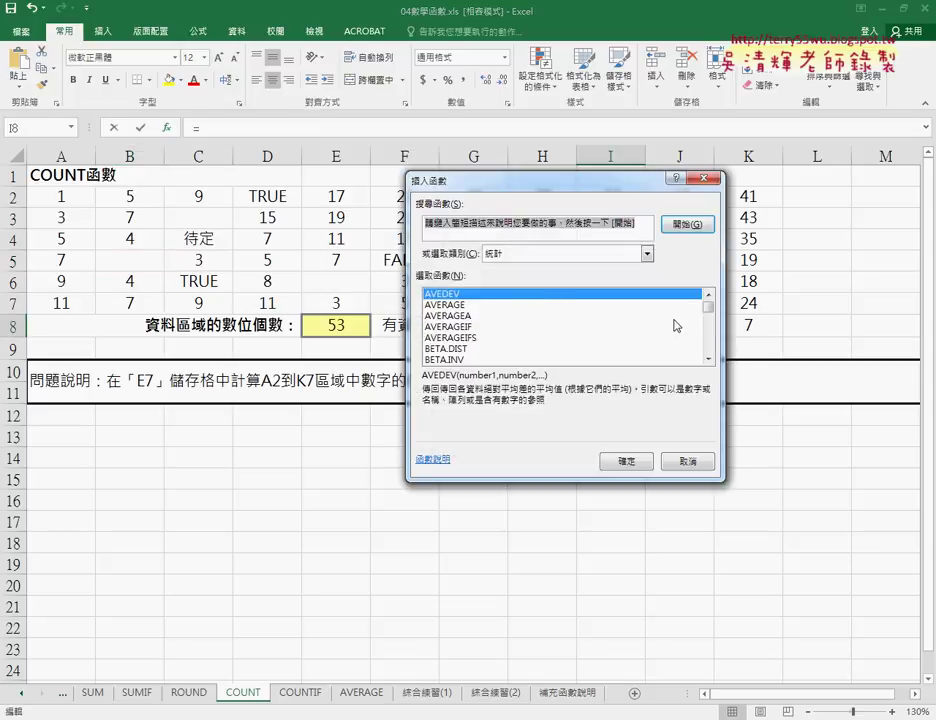
pyautogui.moveTo(709, 307); pyautogui.dragTo(713, 310)
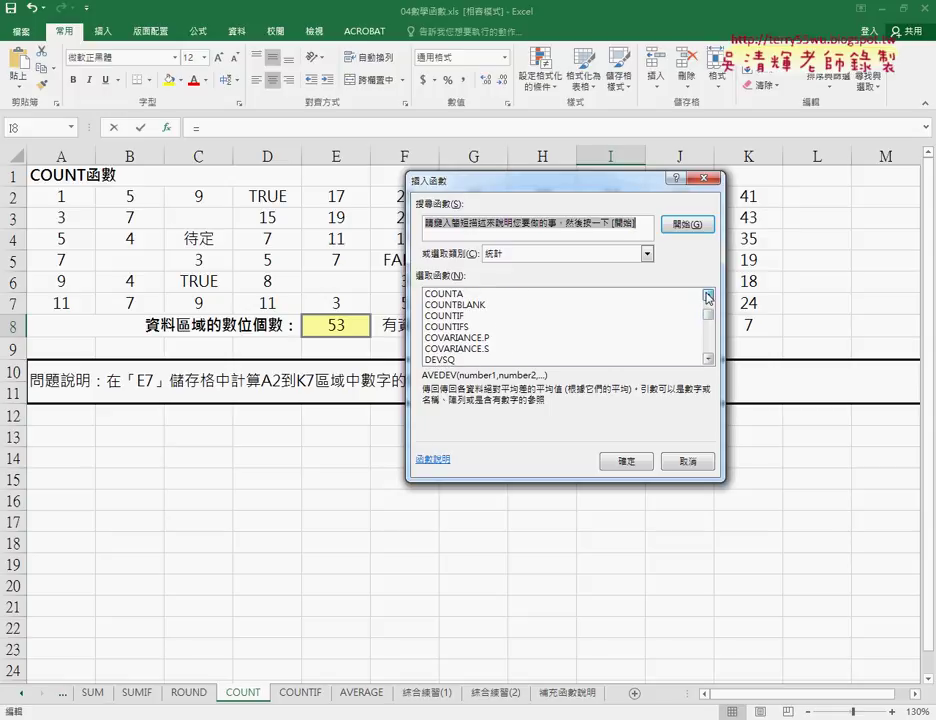
pyautogui.click(462, 316)
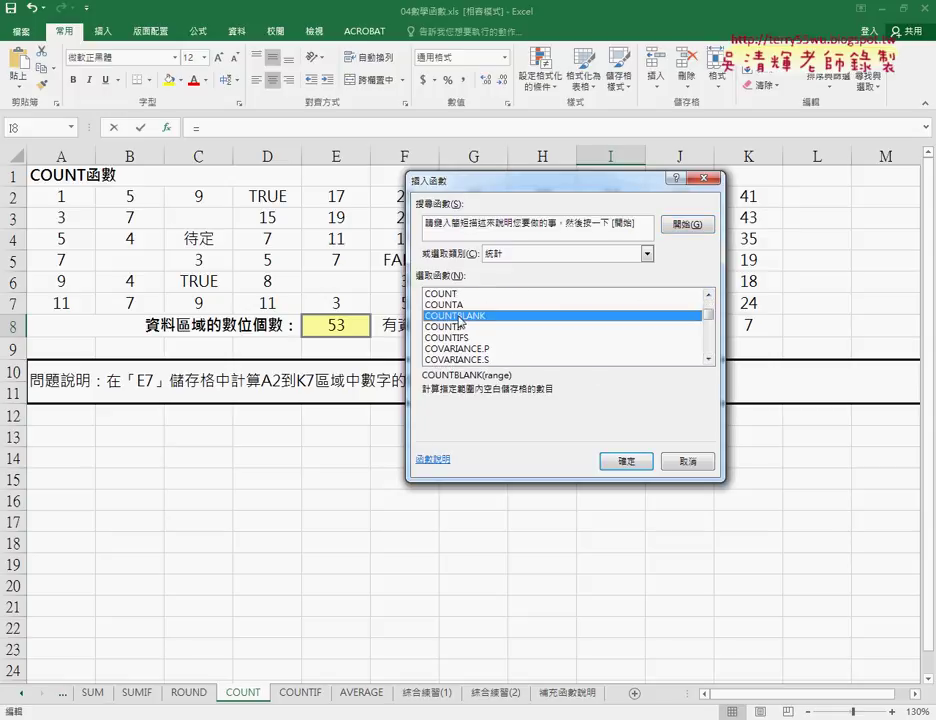
pyautogui.click(629, 462)
pyautogui.moveTo(58, 196)
pyautogui.mouseDown()
pyautogui.moveTo(175, 240)
pyautogui.moveTo(748, 306)
pyautogui.mouseUp()
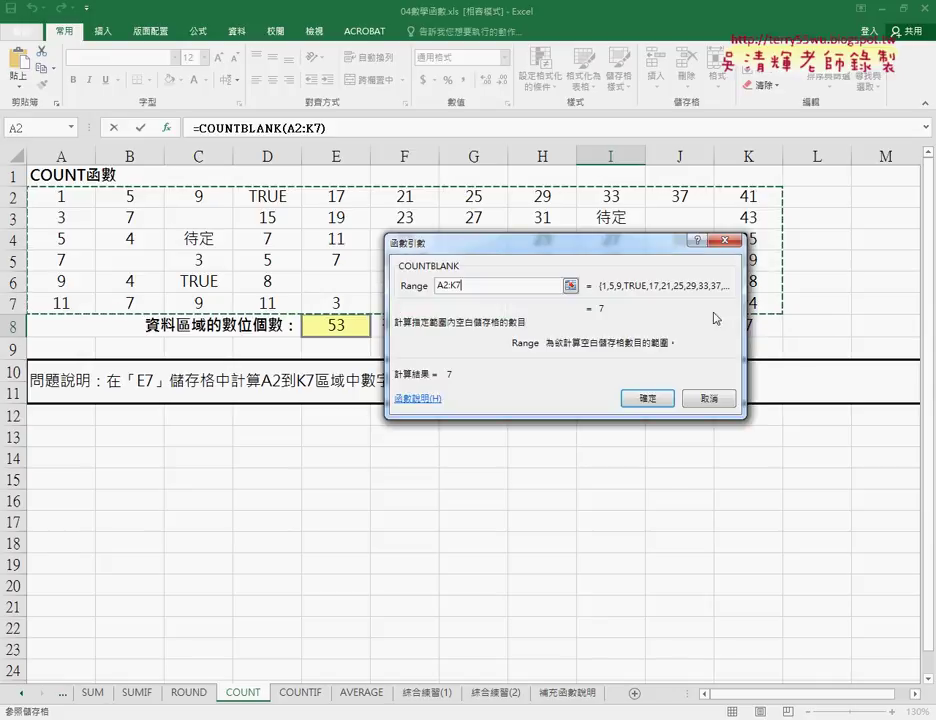
pyautogui.click(650, 400)
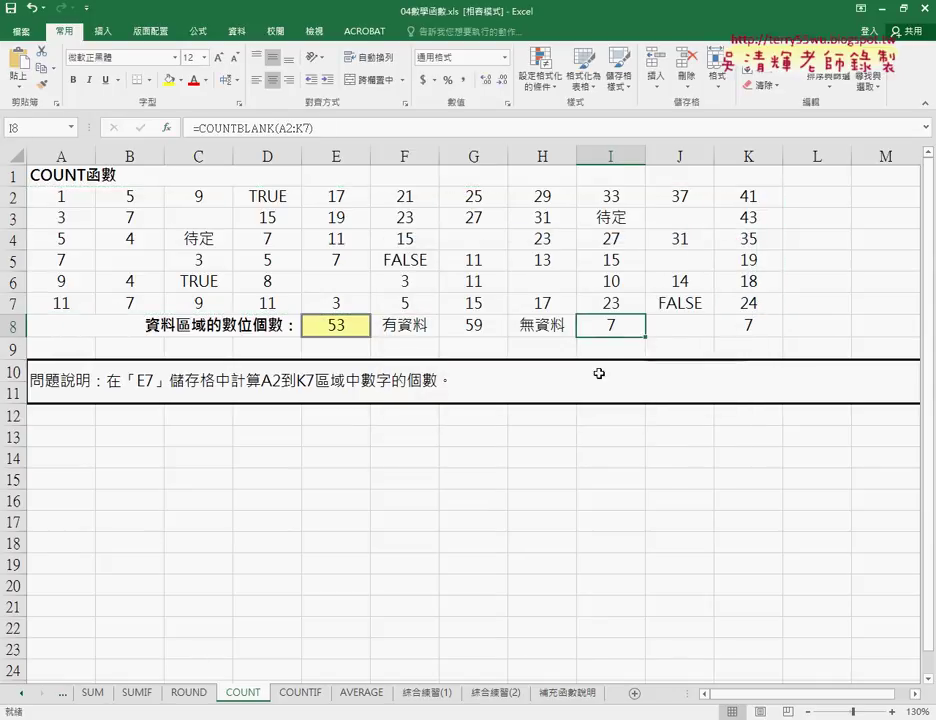
# - Inspect K8's =COUNTIF(A2:K7,">30") formula and highlight the A2:K7 data range
pyautogui.click(750, 327)
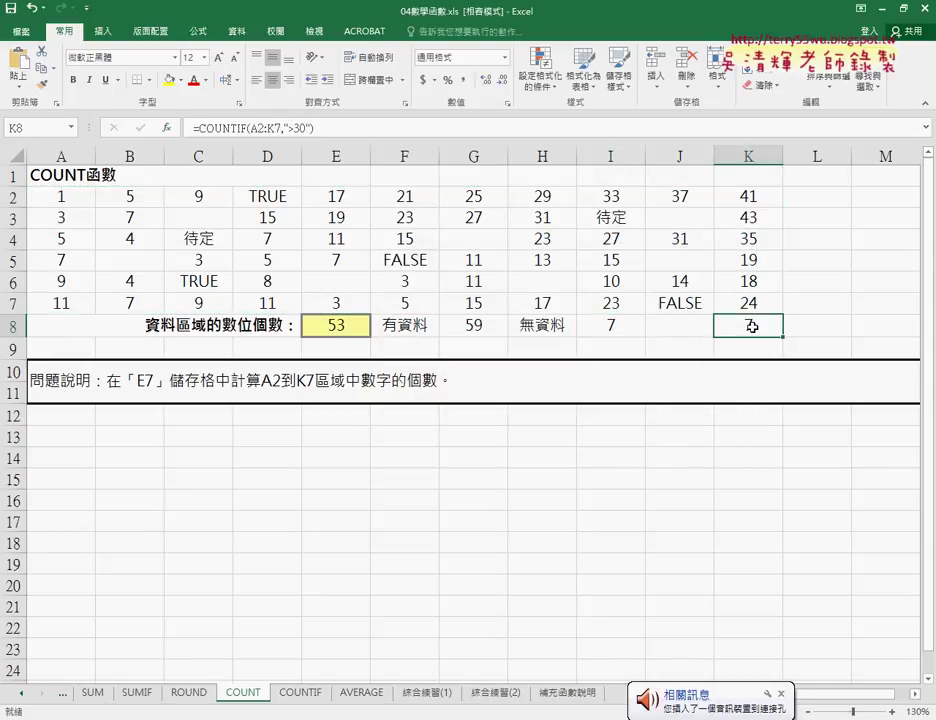
pyautogui.moveTo(62, 196)
pyautogui.mouseDown()
pyautogui.moveTo(631, 301)
pyautogui.moveTo(729, 307)
pyautogui.mouseUp()
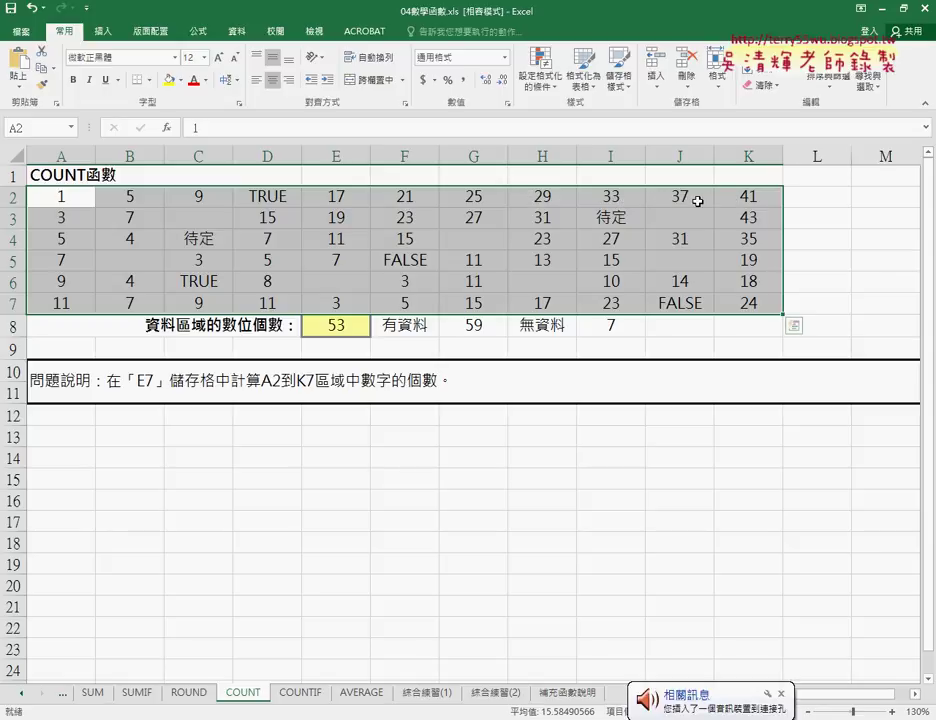
# - Start a new function in K8 and choose COUNTIF from the statistical list
pyautogui.click(742, 325)
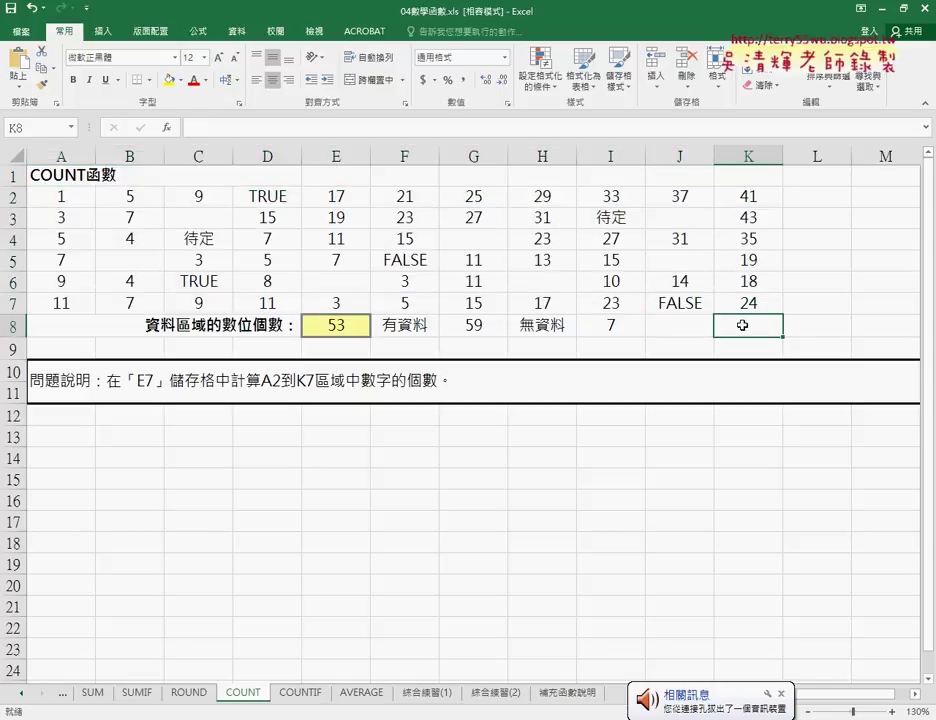
pyautogui.click(170, 128)
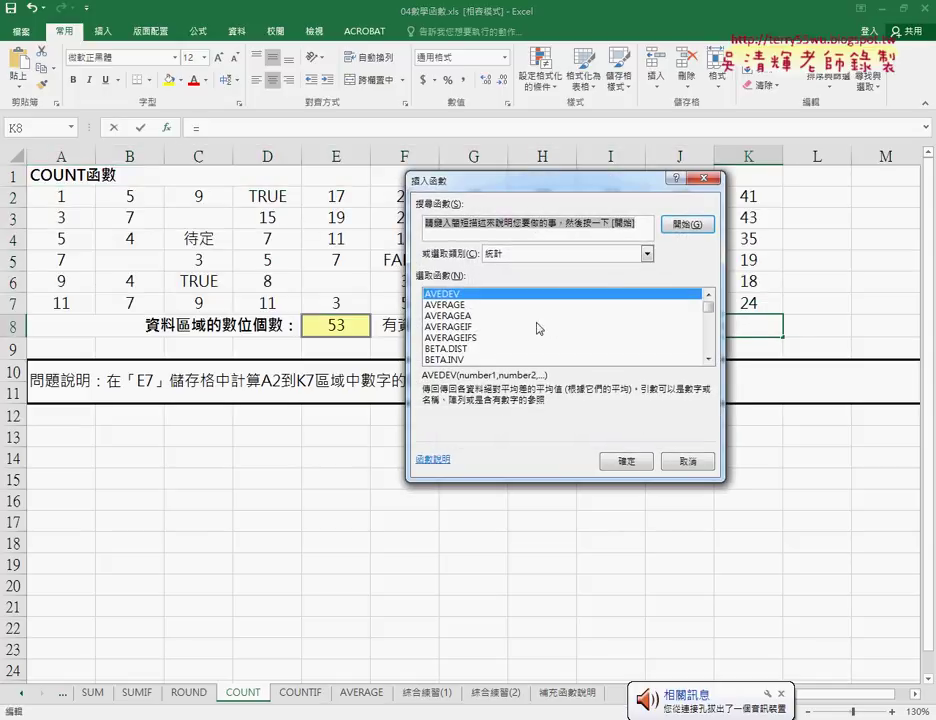
pyautogui.click(708, 359)
pyautogui.click(708, 359)
pyautogui.click(708, 359)
pyautogui.click(708, 359)
pyautogui.click(708, 359)
pyautogui.click(708, 359)
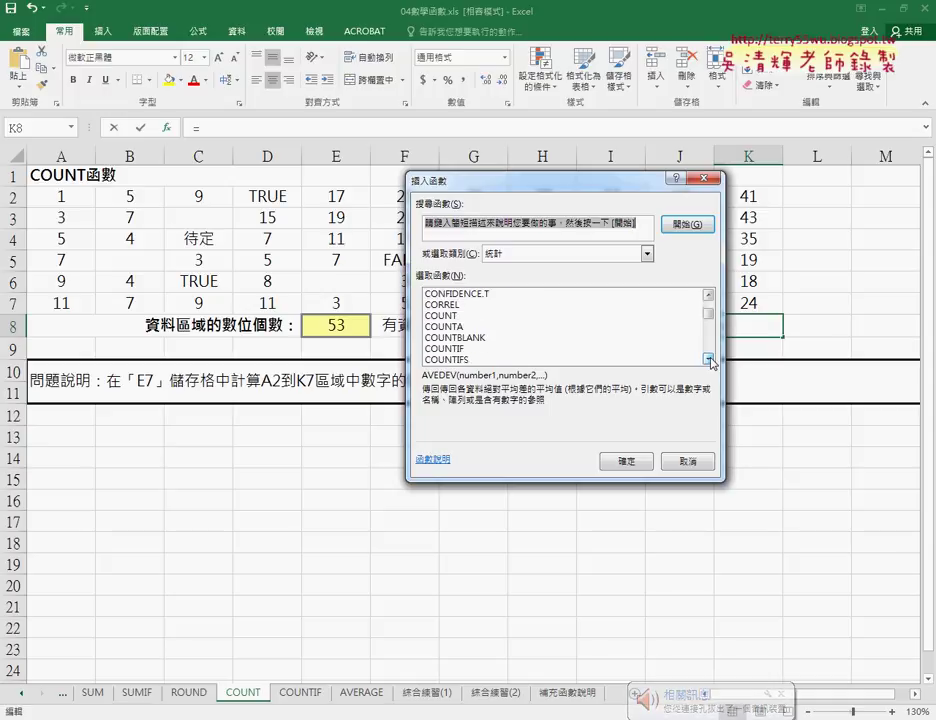
pyautogui.click(502, 348)
pyautogui.click(620, 461)
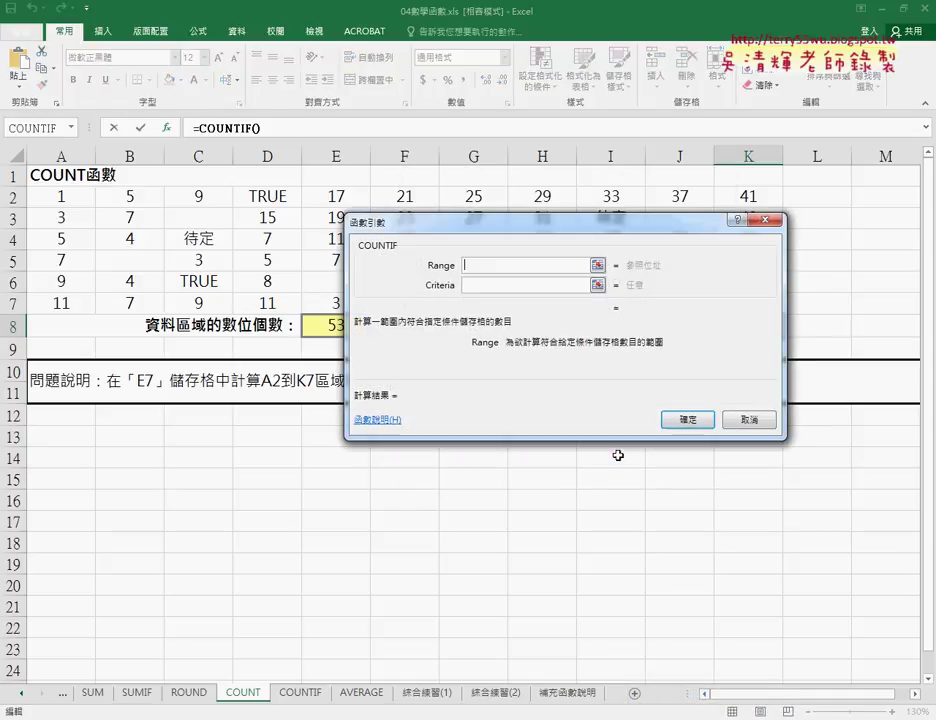
# - Give COUNTIF range A2:K7 and criteria >30, so K8 shows 7
pyautogui.moveTo(66, 200)
pyautogui.mouseDown()
pyautogui.moveTo(478, 280)
pyautogui.moveTo(745, 303)
pyautogui.mouseUp()
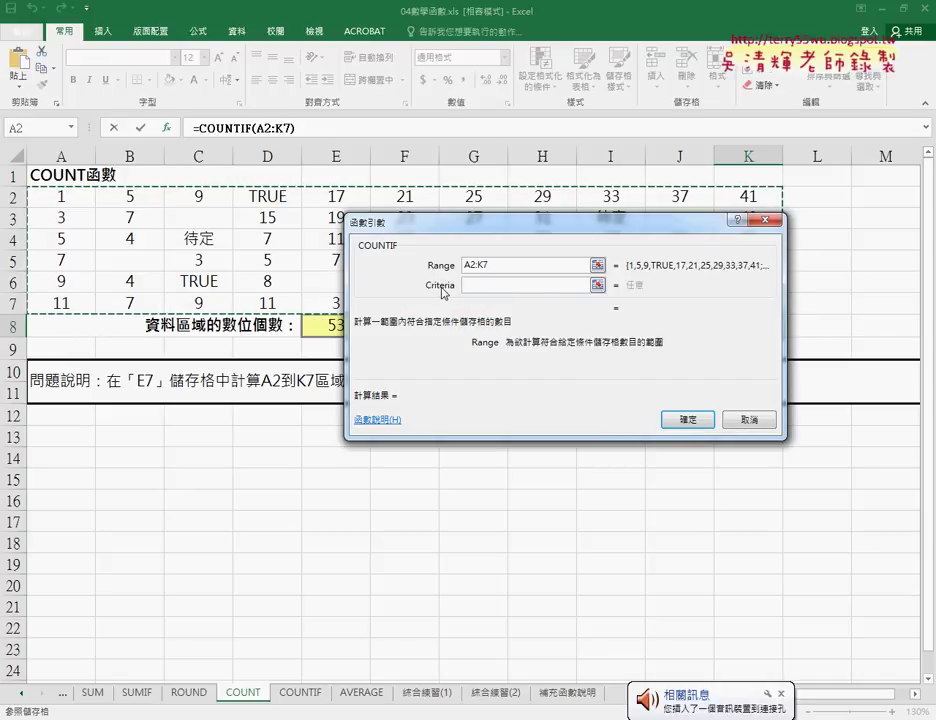
pyautogui.click(473, 285)
pyautogui.write('>30')
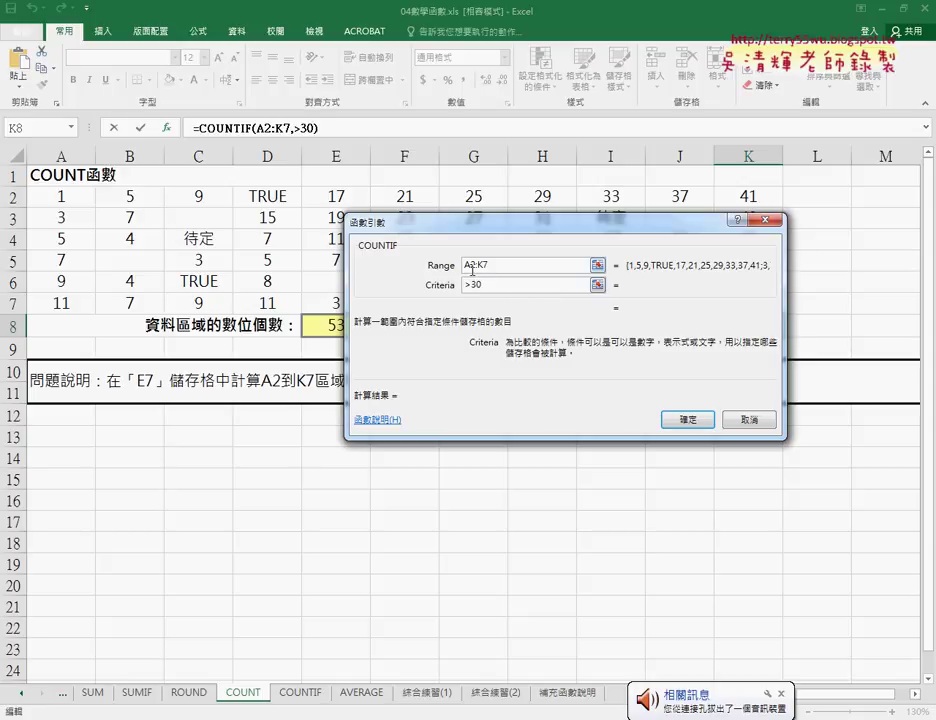
pyautogui.click(489, 266)
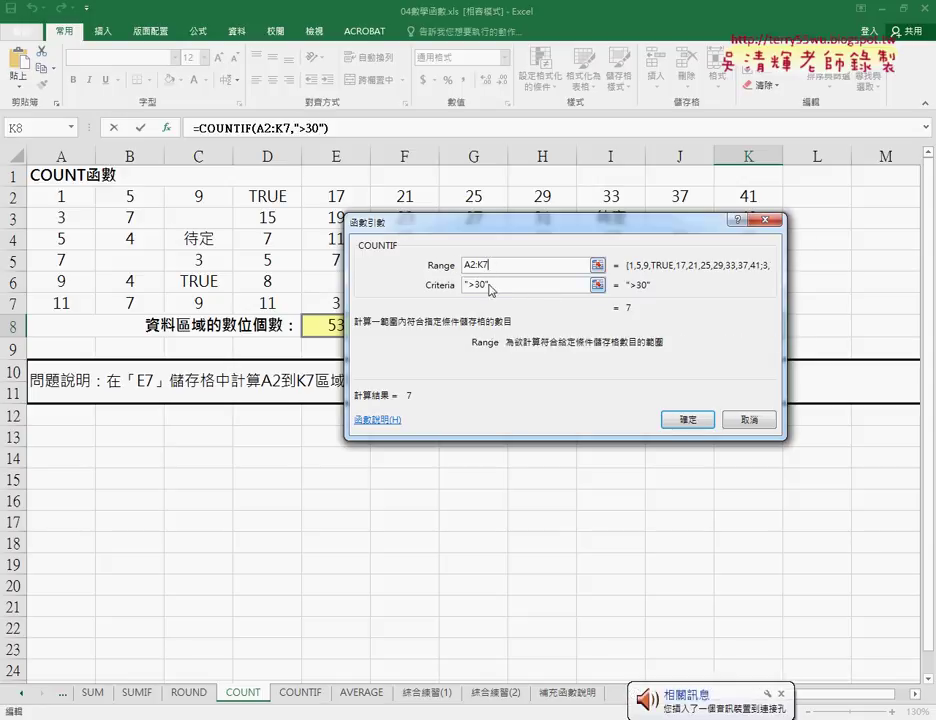
pyautogui.click(686, 417)
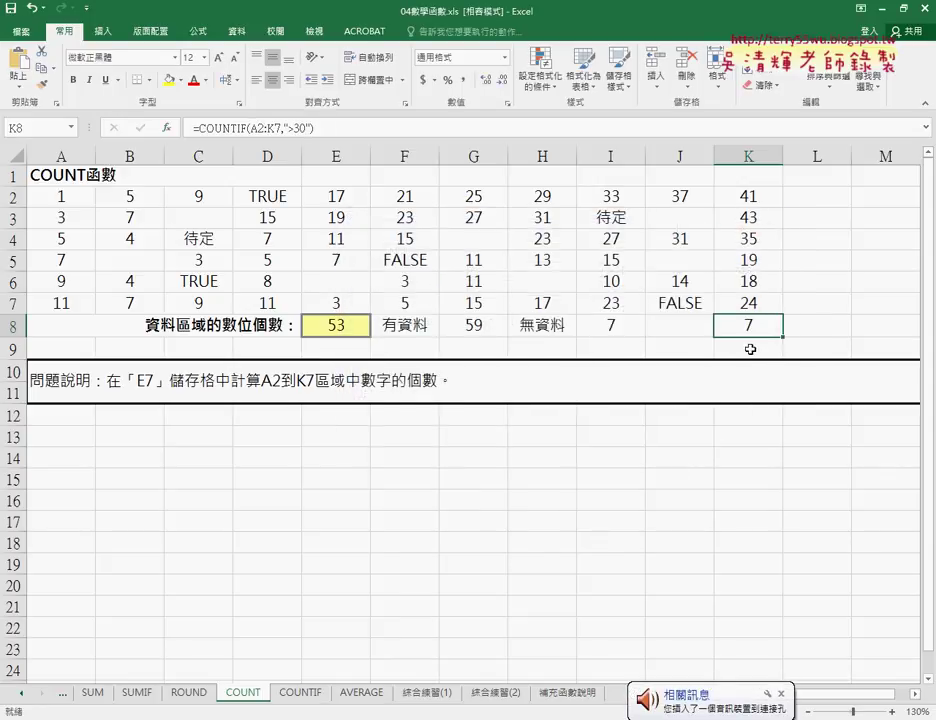
pyautogui.click(297, 127)
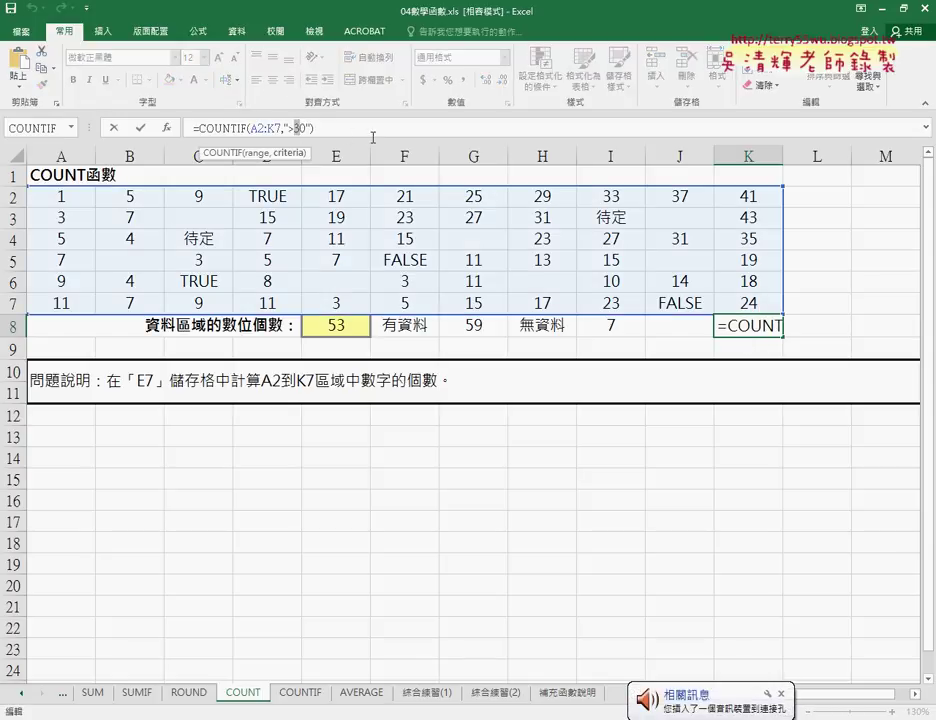
# - Change K8's criterion to ">40" so it returns 2, then review E8, G8, I8 and K8
pyautogui.write('4')
pyautogui.click(140, 127)
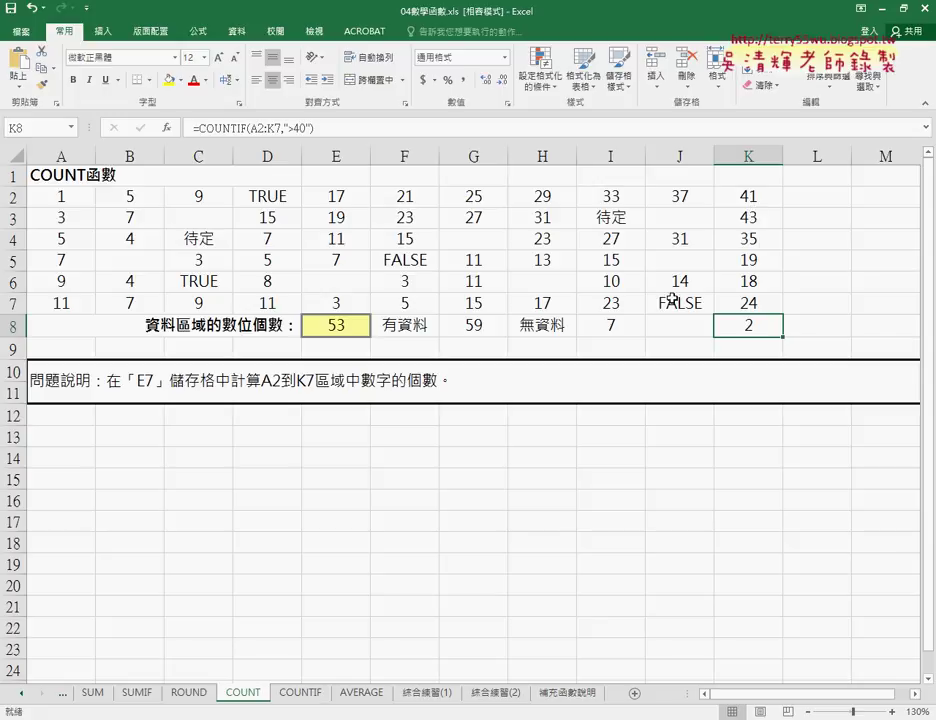
pyautogui.click(340, 326)
pyautogui.click(474, 328)
pyautogui.click(622, 328)
pyautogui.click(752, 328)
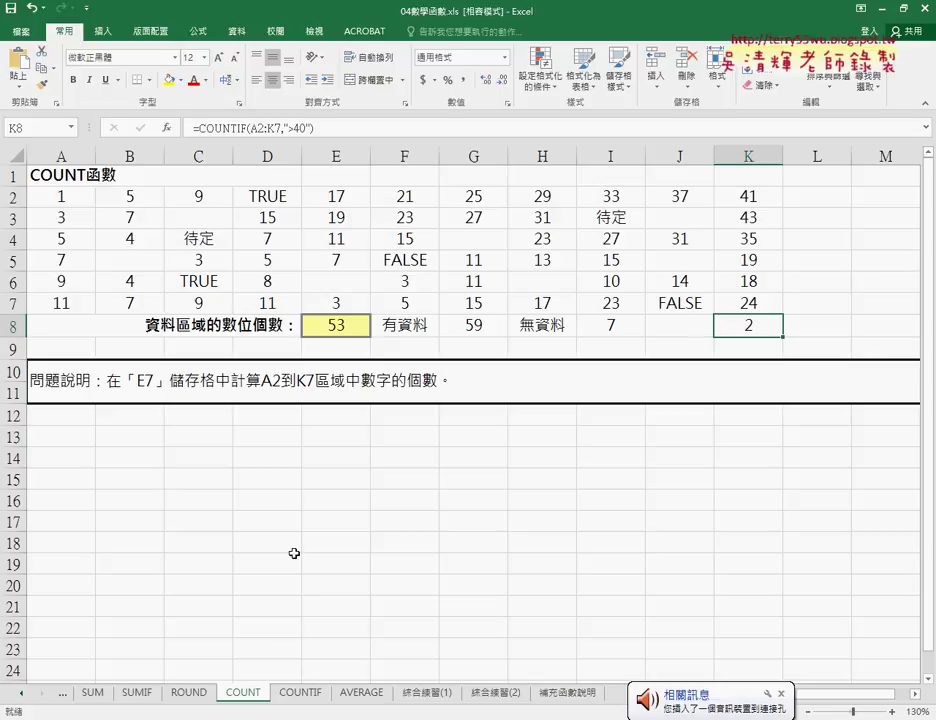
# - Bring up the 04數學函數 folder in File Explorer and select the 範例_COUNTIF example workbook
pyautogui.click(175, 716)
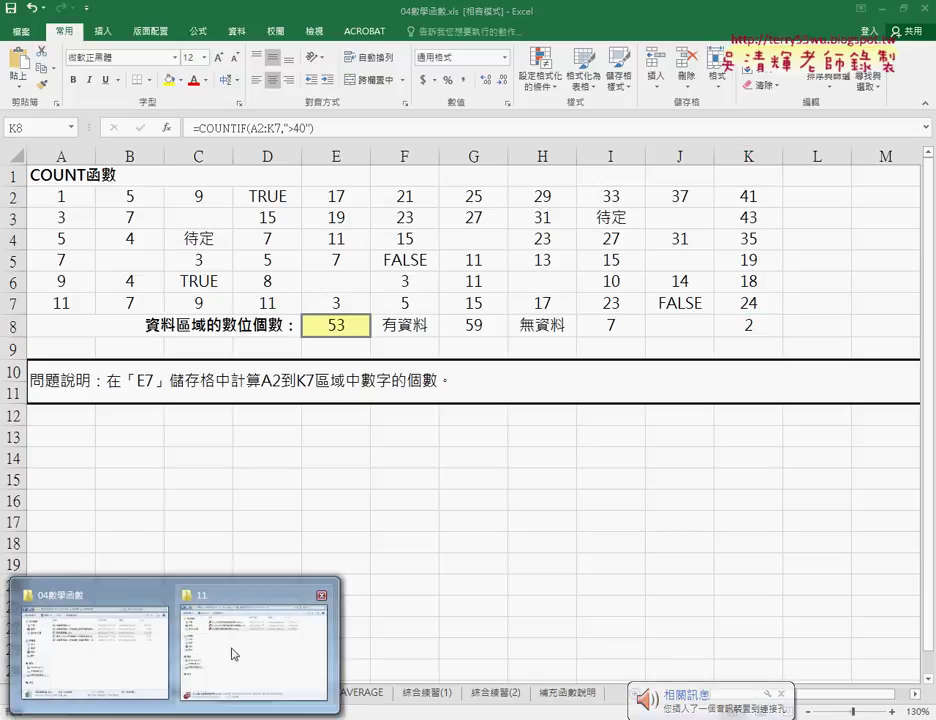
pyautogui.click(98, 649)
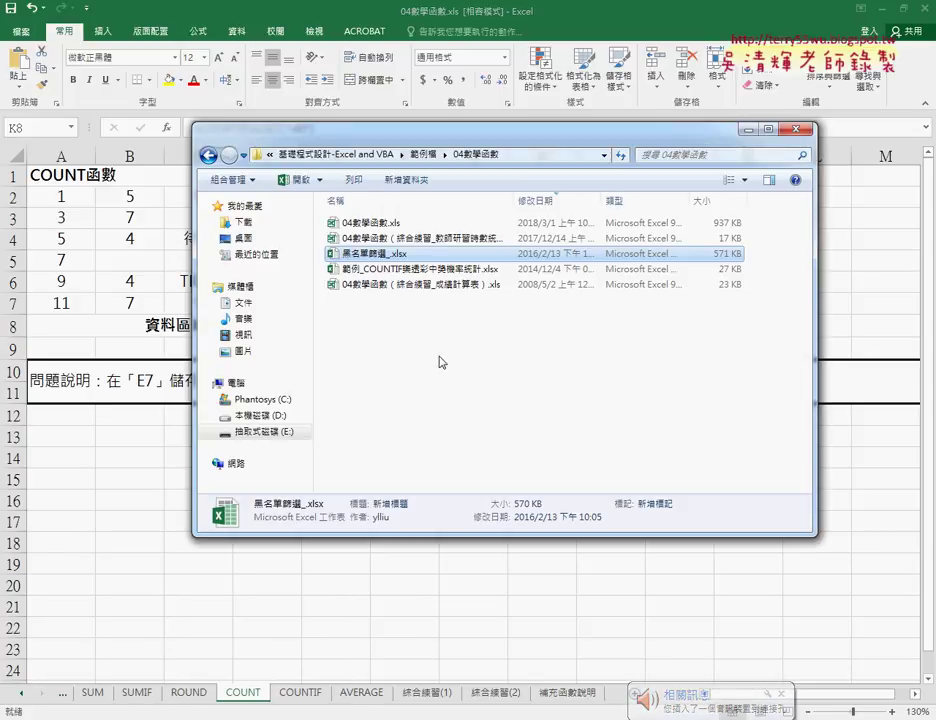
pyautogui.click(400, 271)
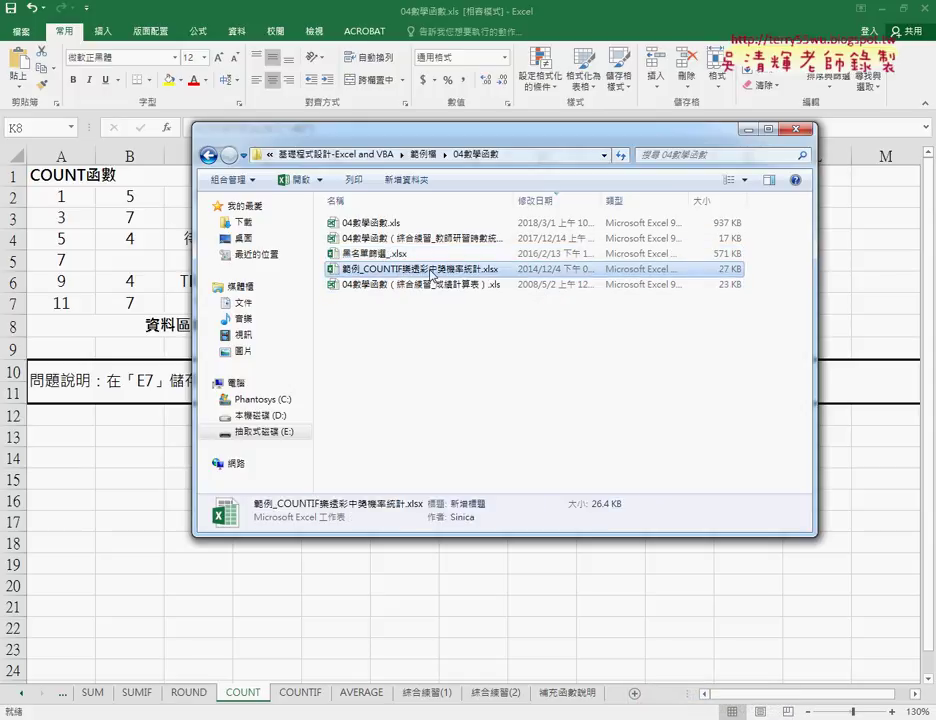